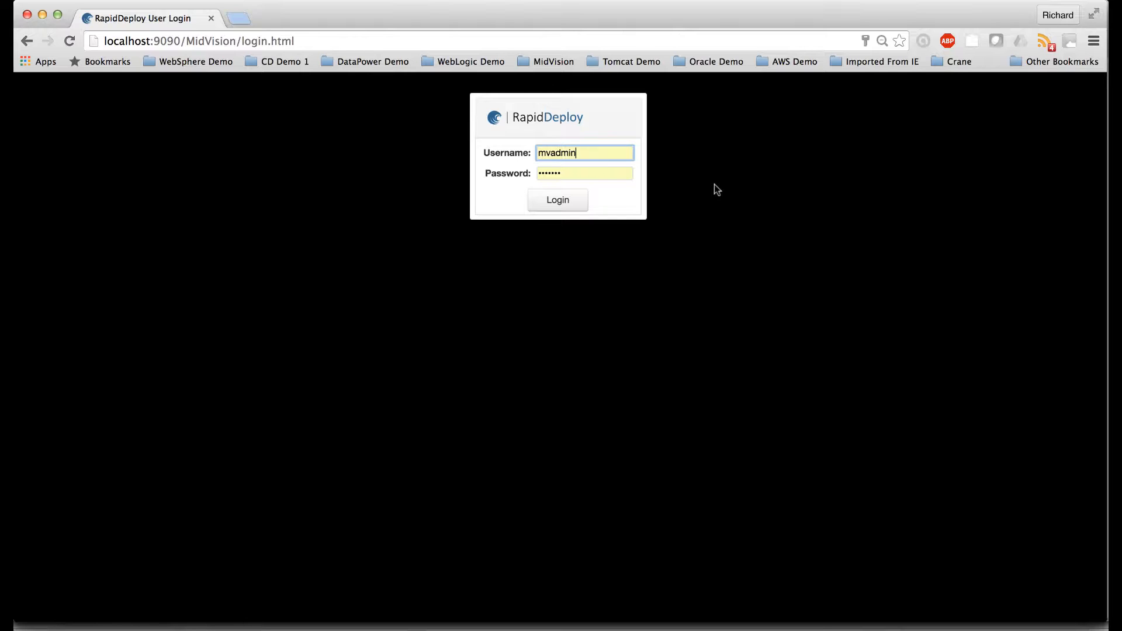
# Log in with the prefilled credentials and open the SCRIPT_DEMO_40 project from the project list.
pyautogui.click(551, 205)
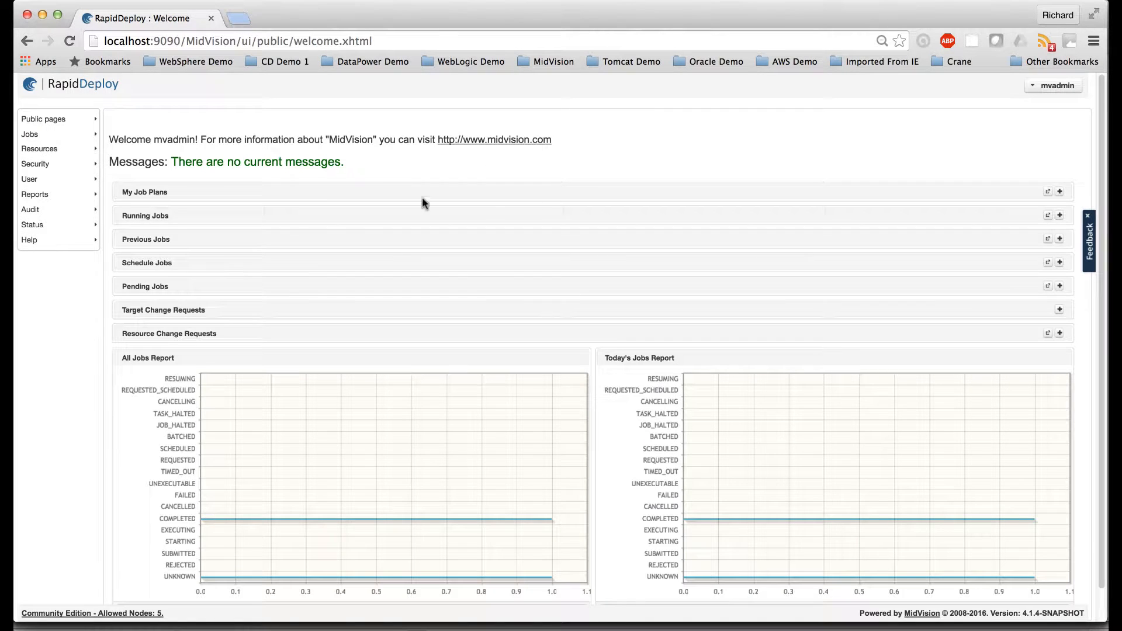
pyautogui.moveTo(60, 149)
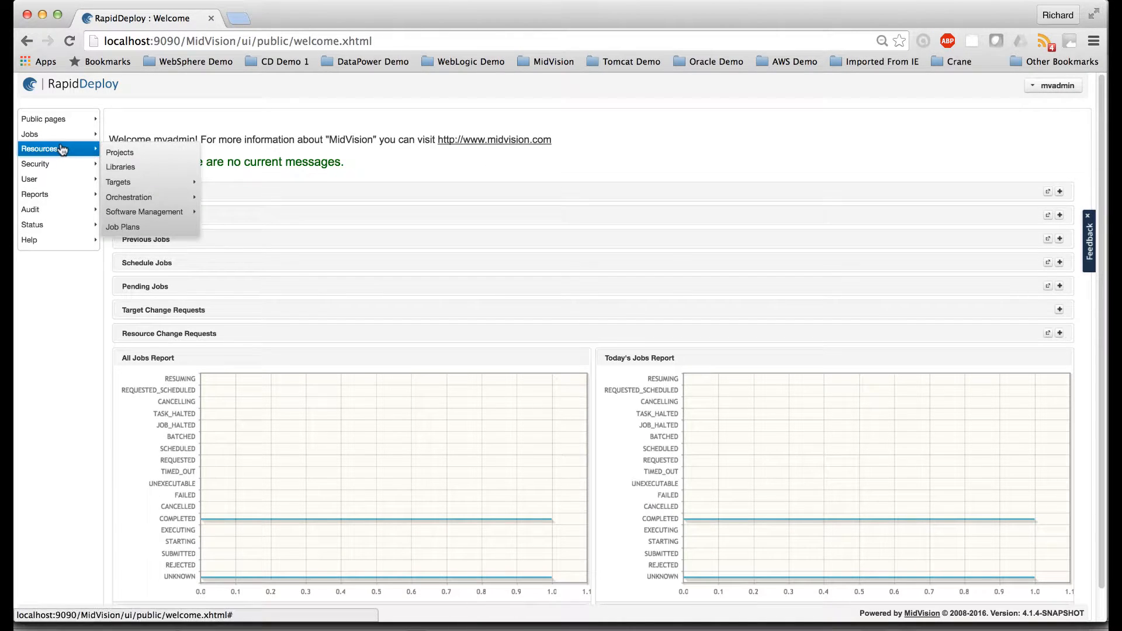
pyautogui.click(143, 153)
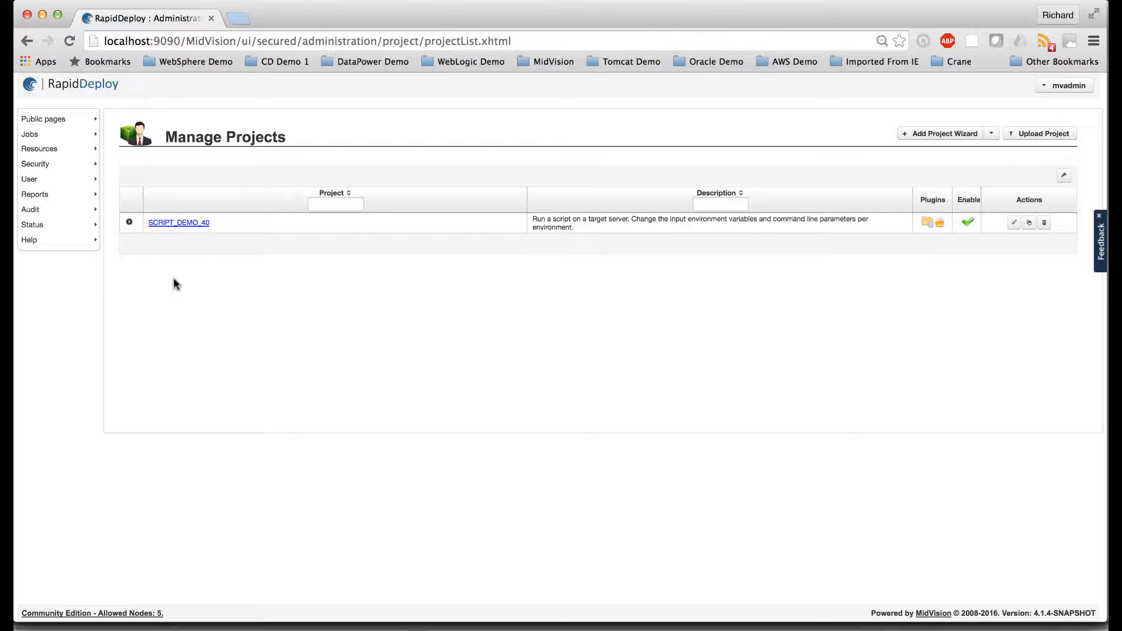
pyautogui.click(177, 224)
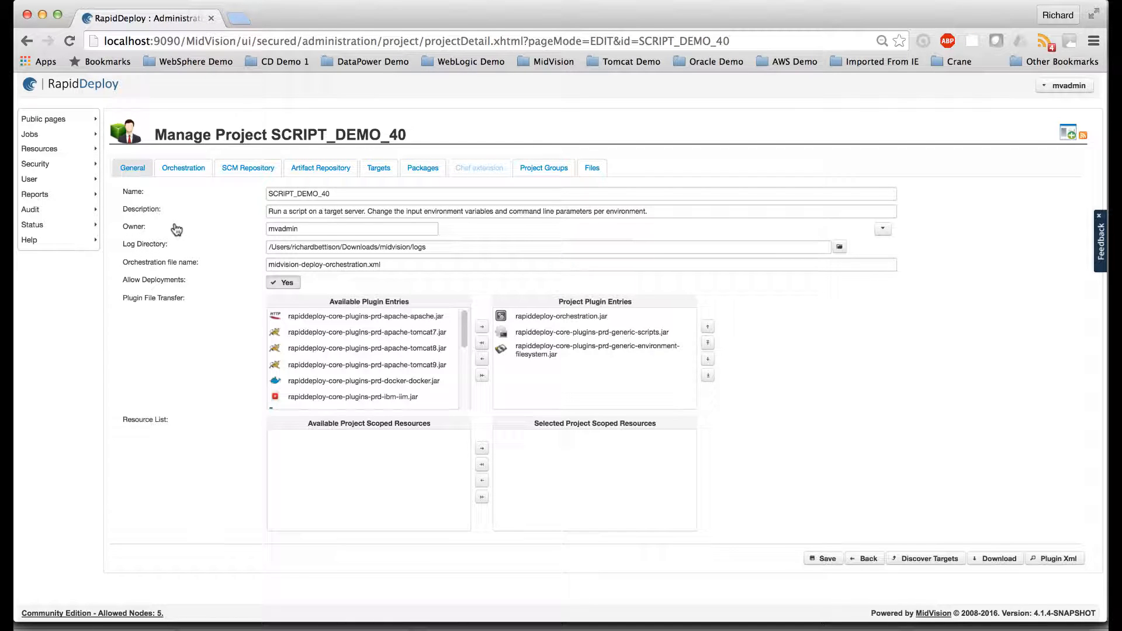
# Examine the project's orchestration tasks, including the first EchoTask and the ScriptRunnerTask's script path and arguments, and review its targets.
pyautogui.click(182, 168)
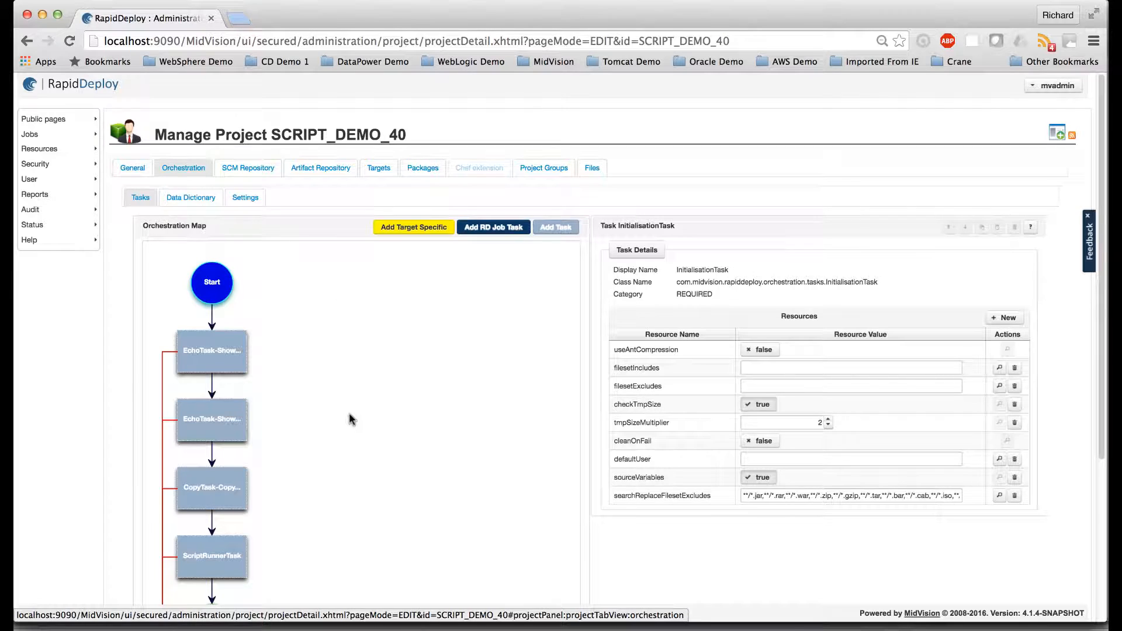
pyautogui.scroll(-3, 350, 418)
pyautogui.scroll(-2, 349, 418)
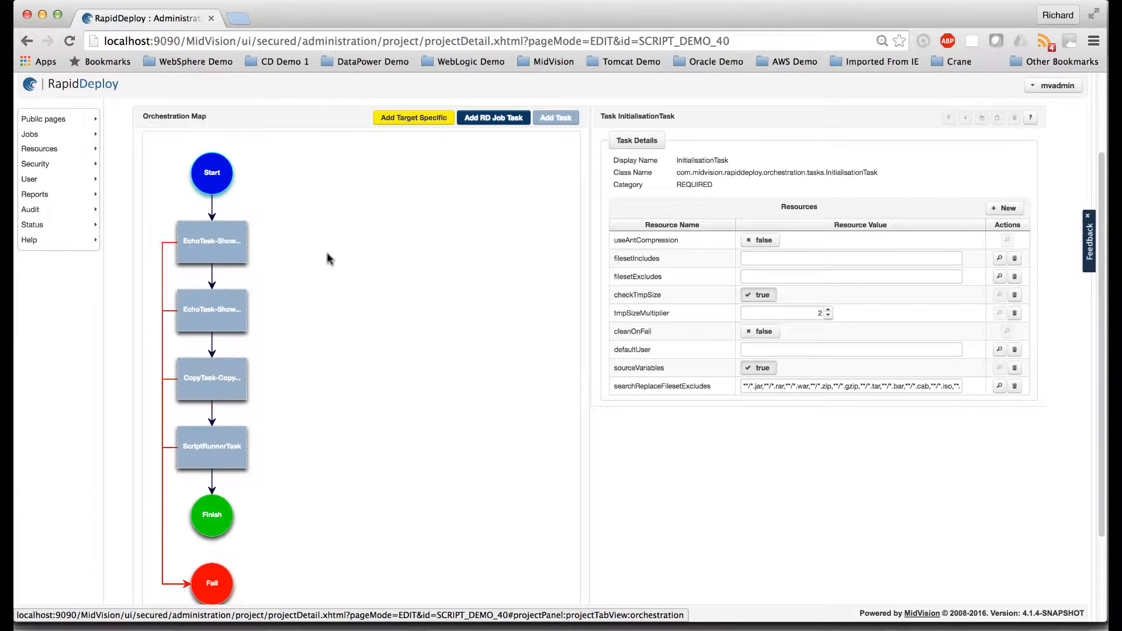
pyautogui.click(211, 242)
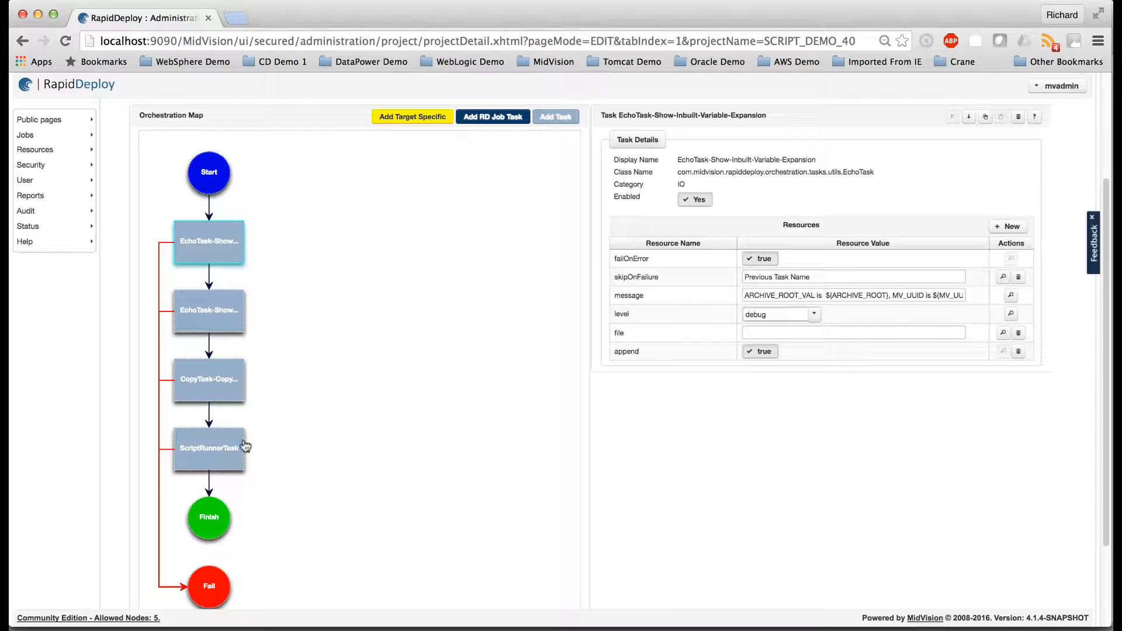
pyautogui.click(211, 449)
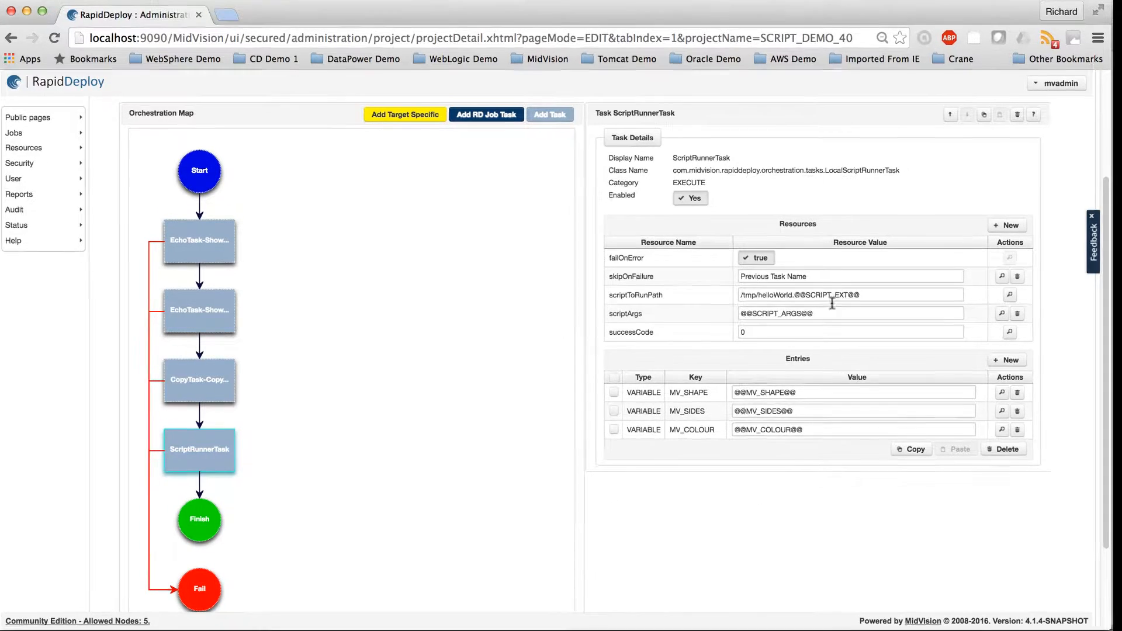
pyautogui.click(868, 295)
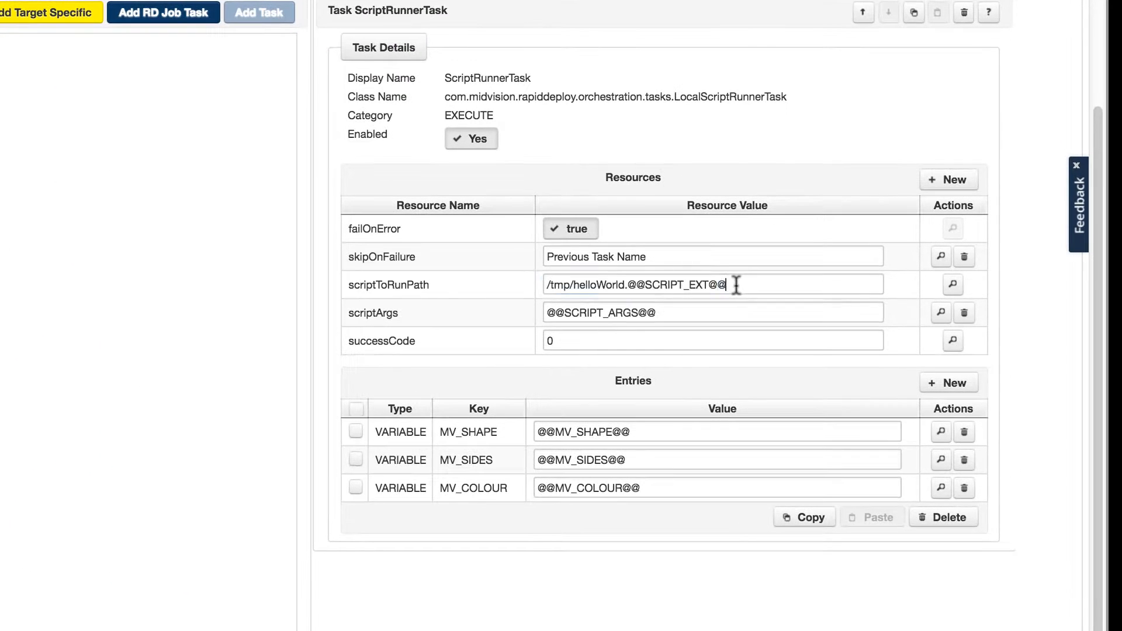
pyautogui.moveTo(736, 284); pyautogui.dragTo(631, 285)
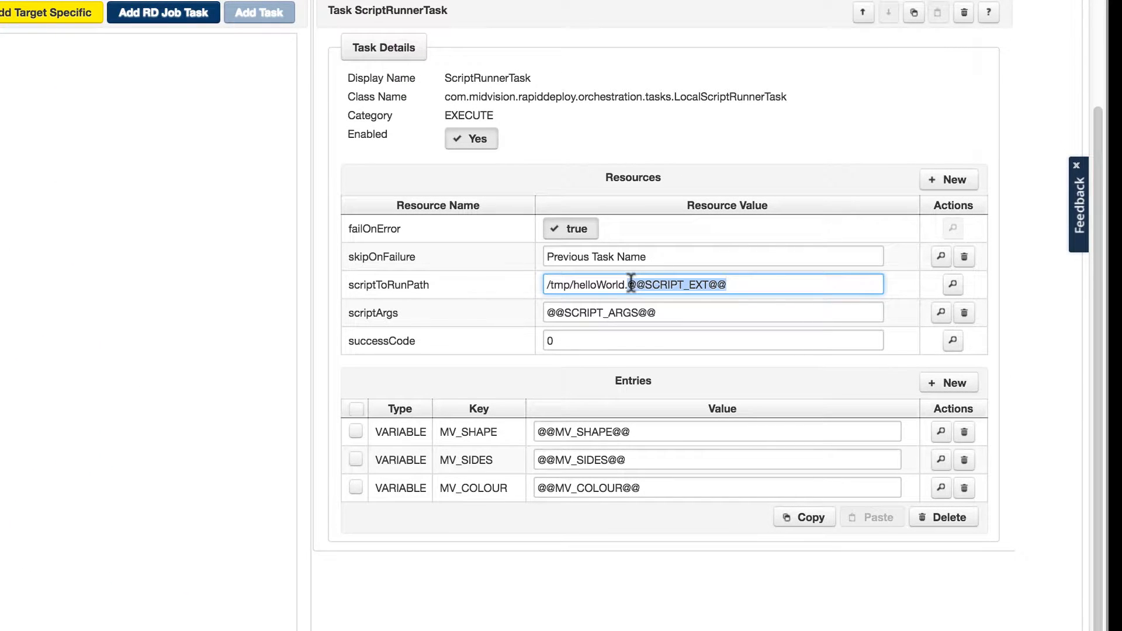
pyautogui.click(662, 311)
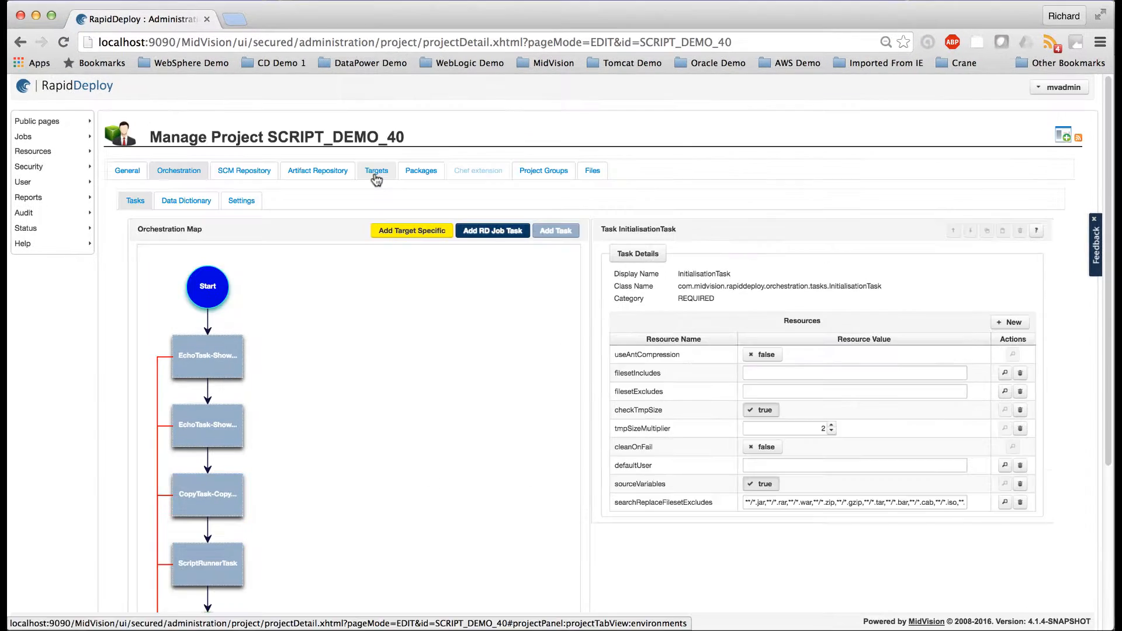
pyautogui.click(376, 175)
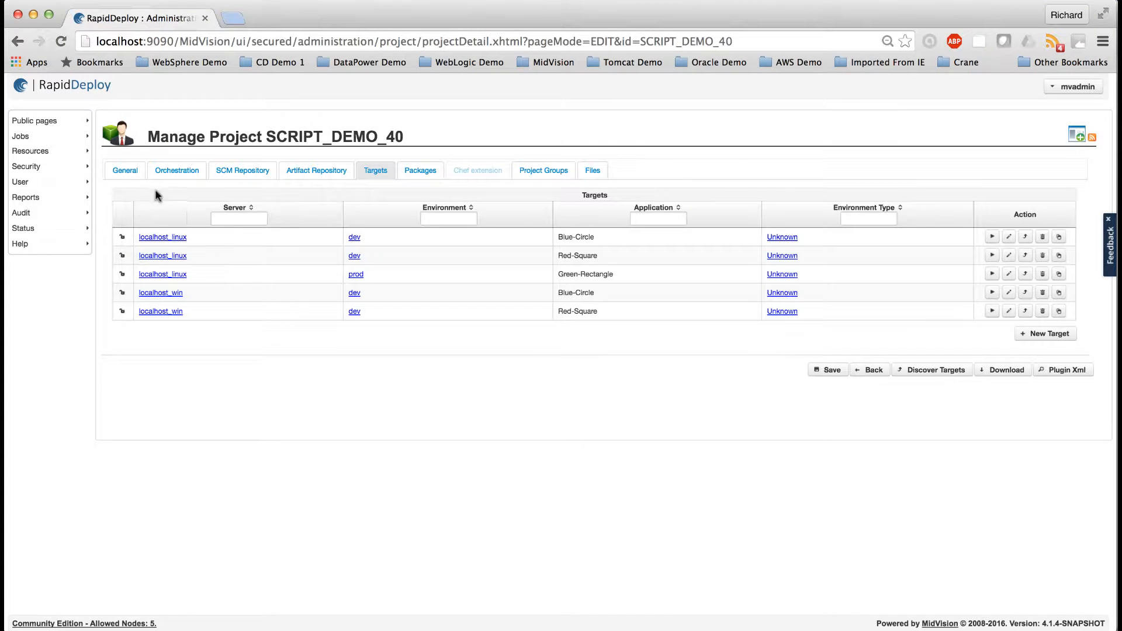
# Return to the project's orchestration and add a target-specific element directly after Start.
pyautogui.click(160, 171)
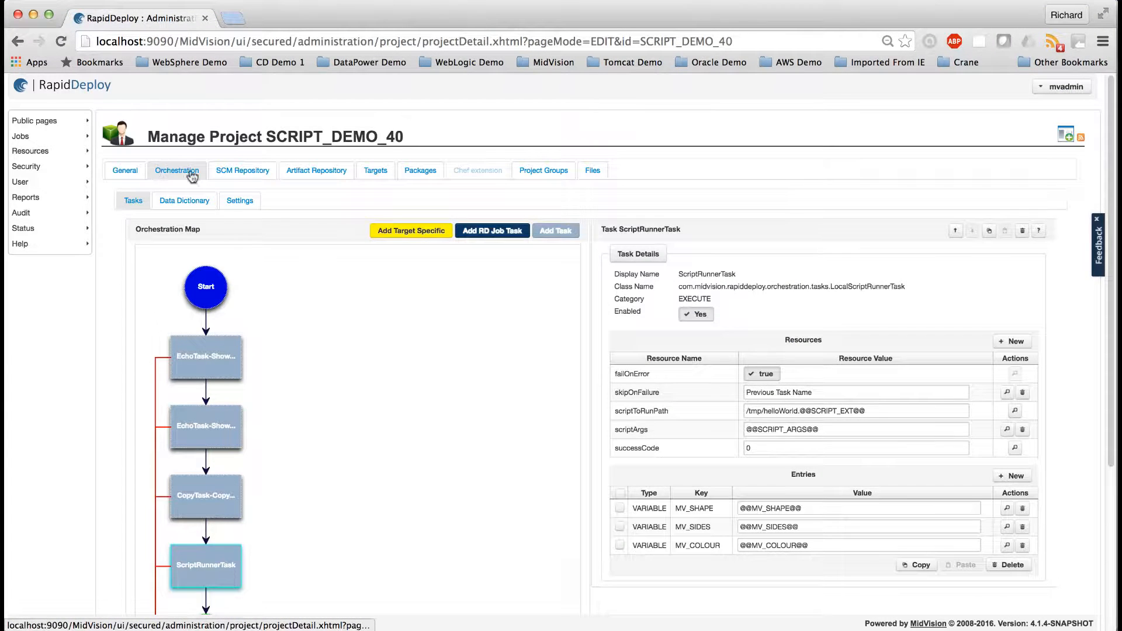
pyautogui.scroll(-2, 372, 422)
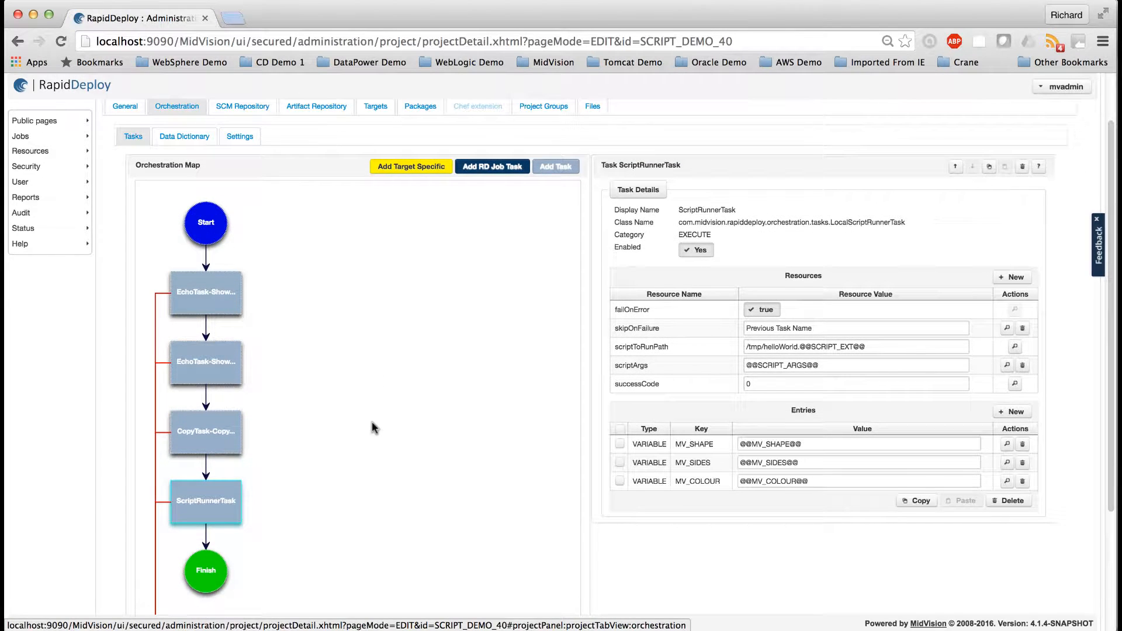
pyautogui.scroll(-1, 372, 422)
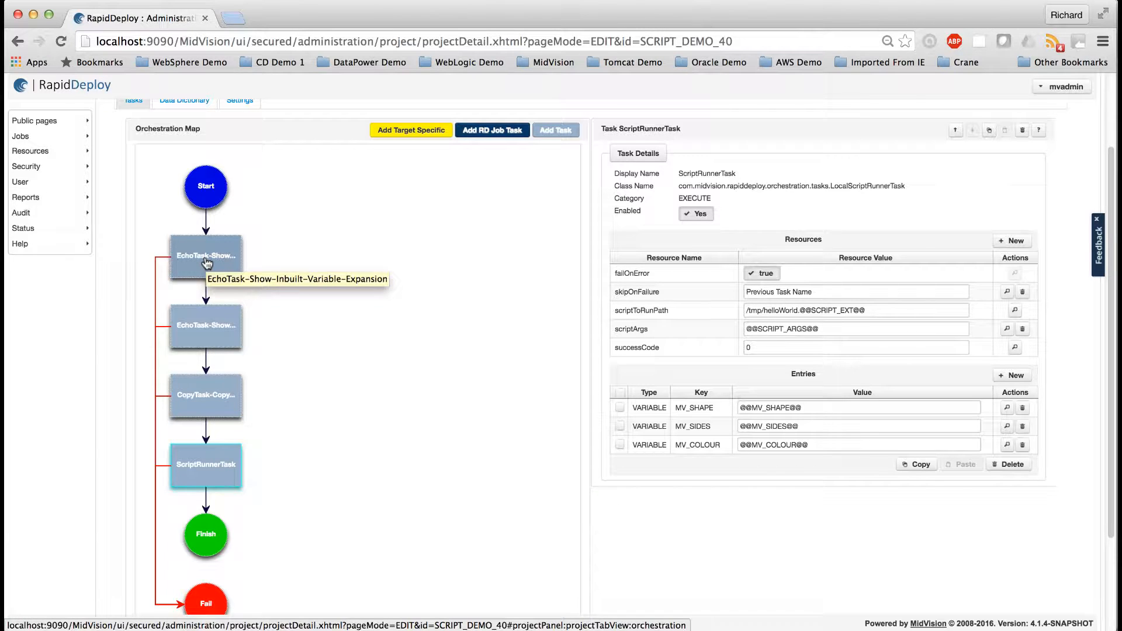
pyautogui.click(208, 186)
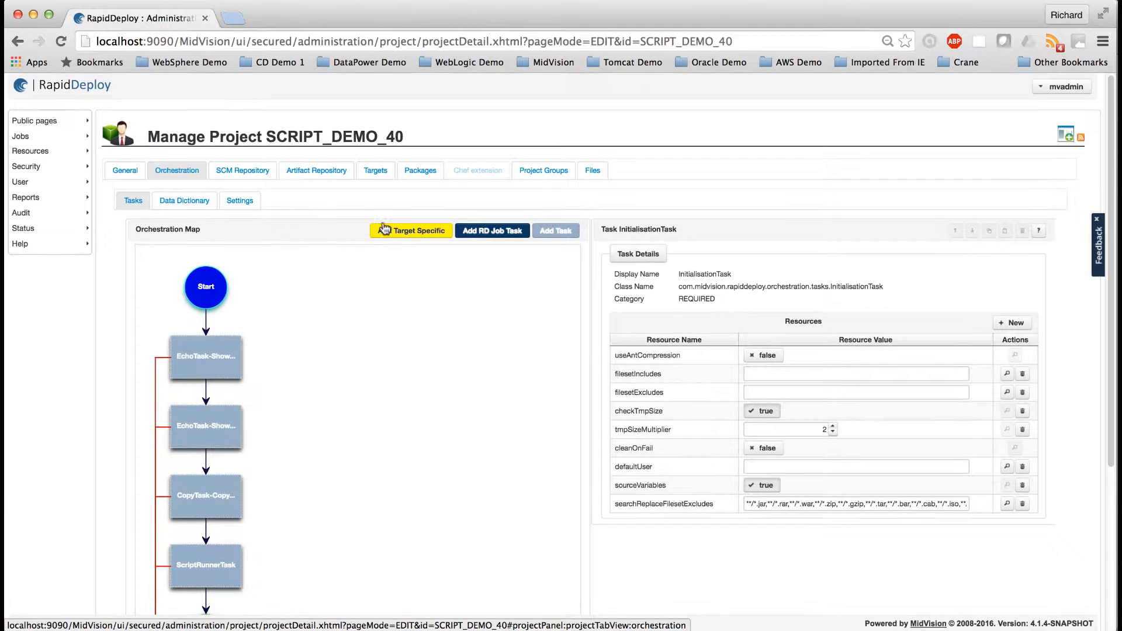
pyautogui.click(426, 231)
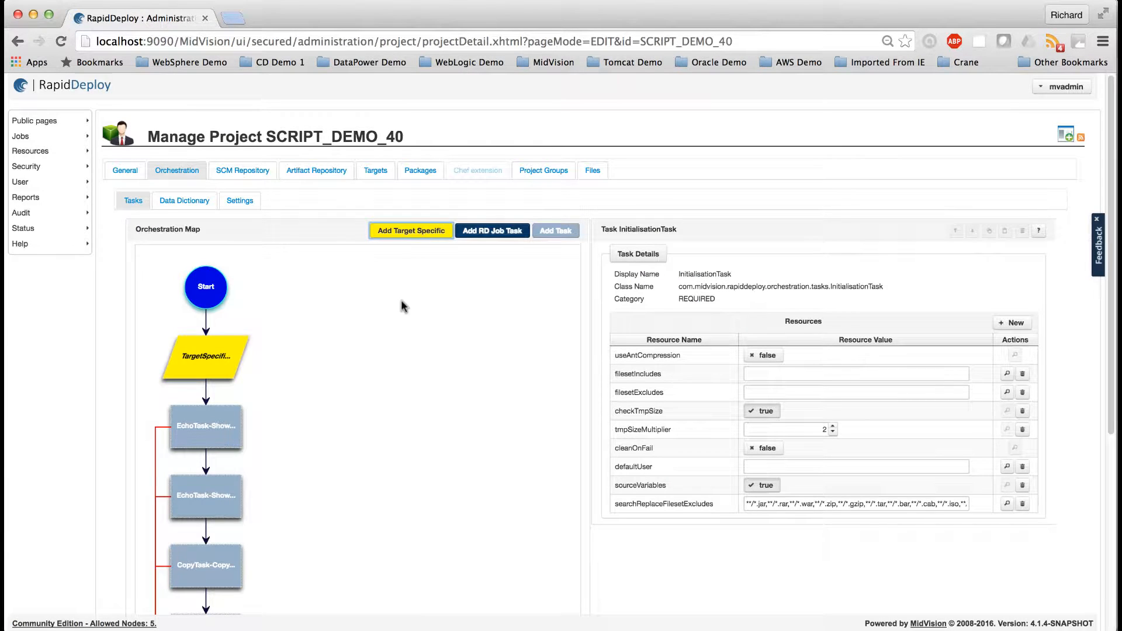
# Add the target localhost_linux.prod.Green-Rectangle to the TargetSpecificOrchestration element.
pyautogui.scroll(-3, 401, 306)
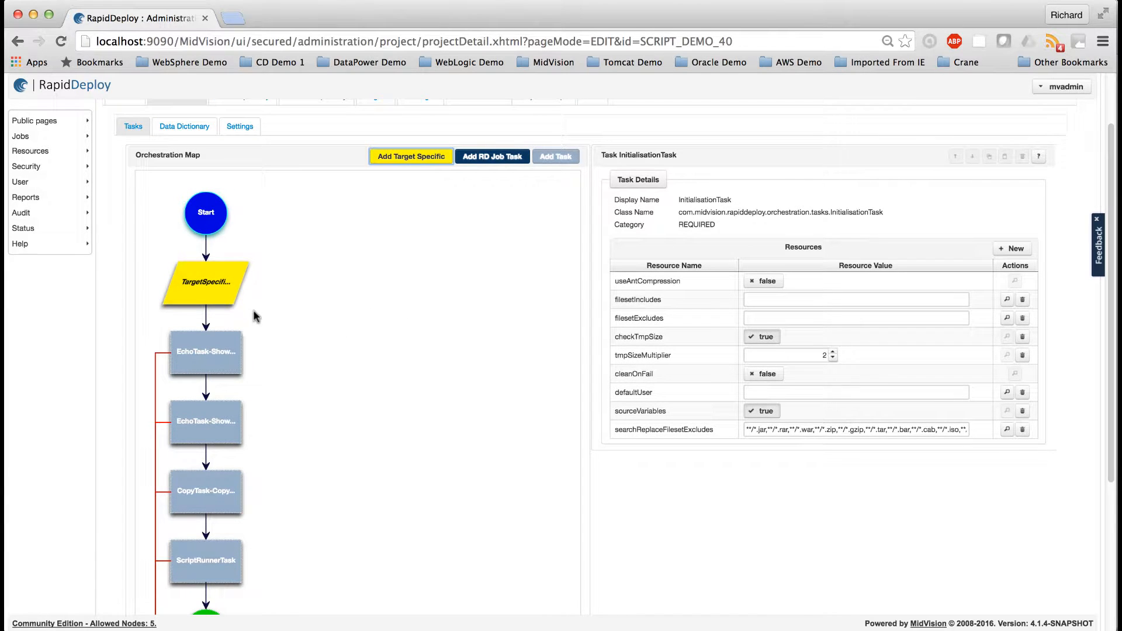
pyautogui.click(203, 287)
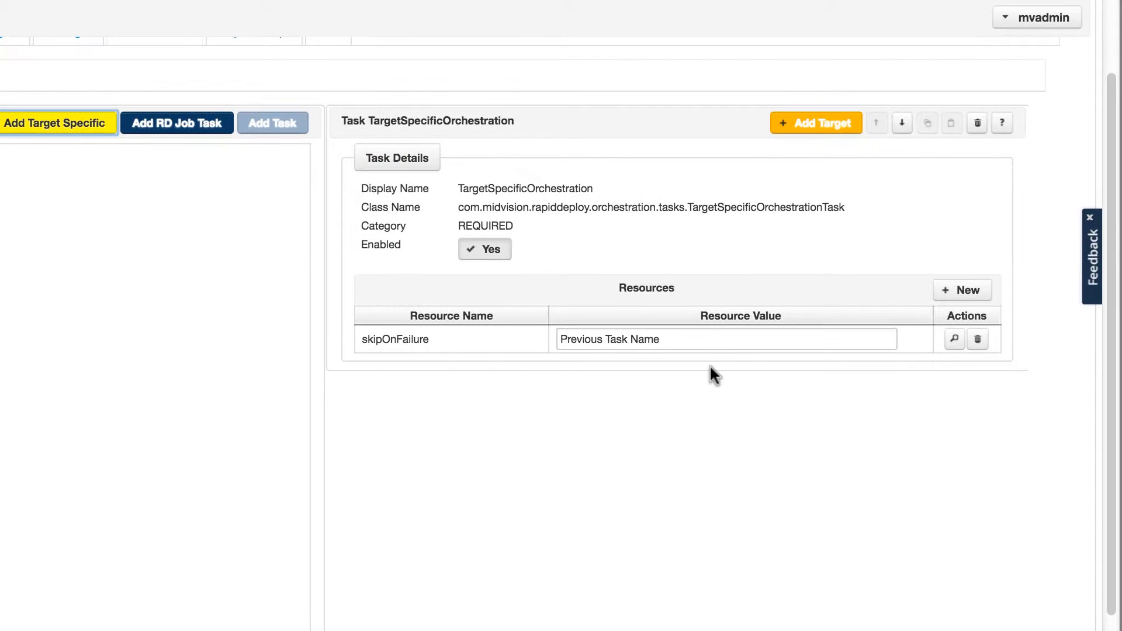
pyautogui.click(814, 130)
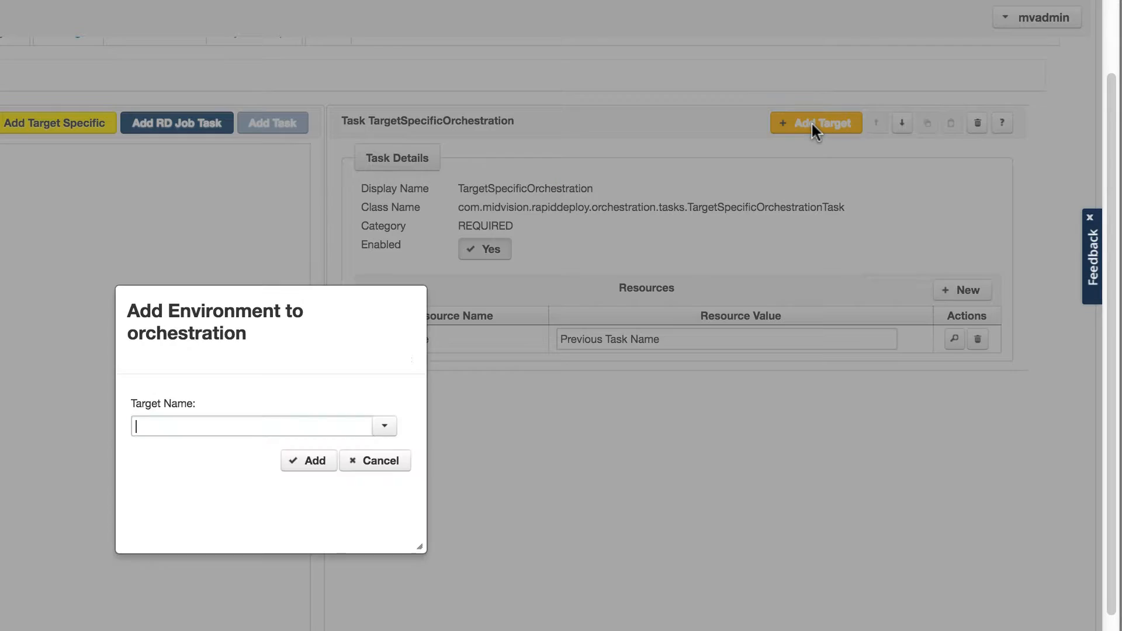
pyautogui.click(384, 426)
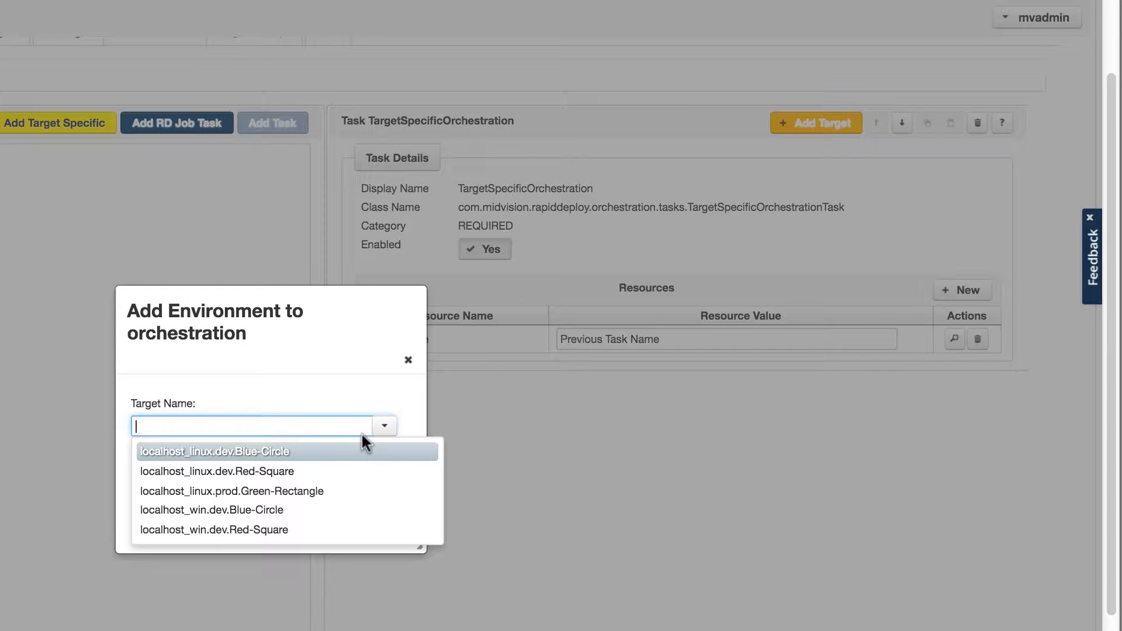
pyautogui.click(274, 498)
pyautogui.click(322, 459)
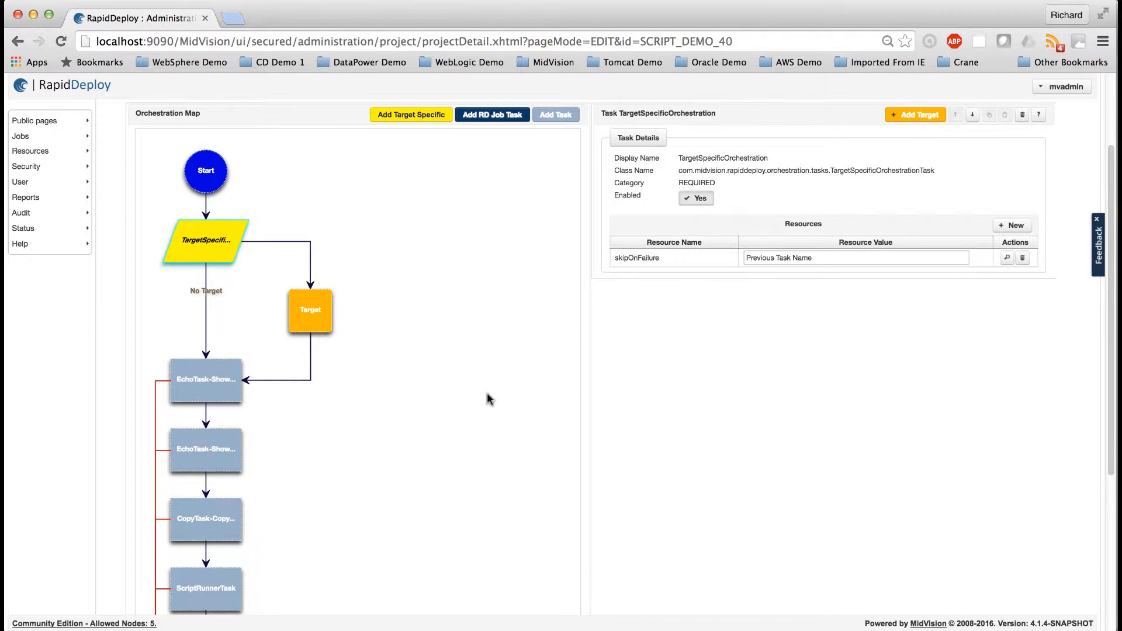
# Add the CheckRedmineTicketStatus task from the REDMINE category beneath the Green-Rectangle target.
pyautogui.click(321, 320)
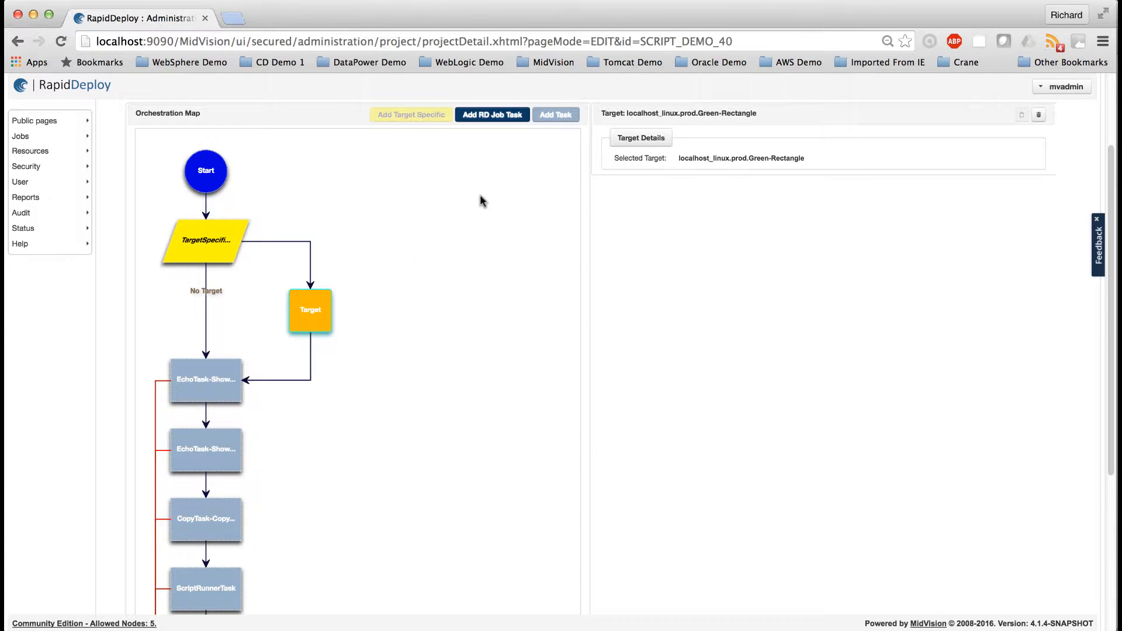
pyautogui.click(554, 117)
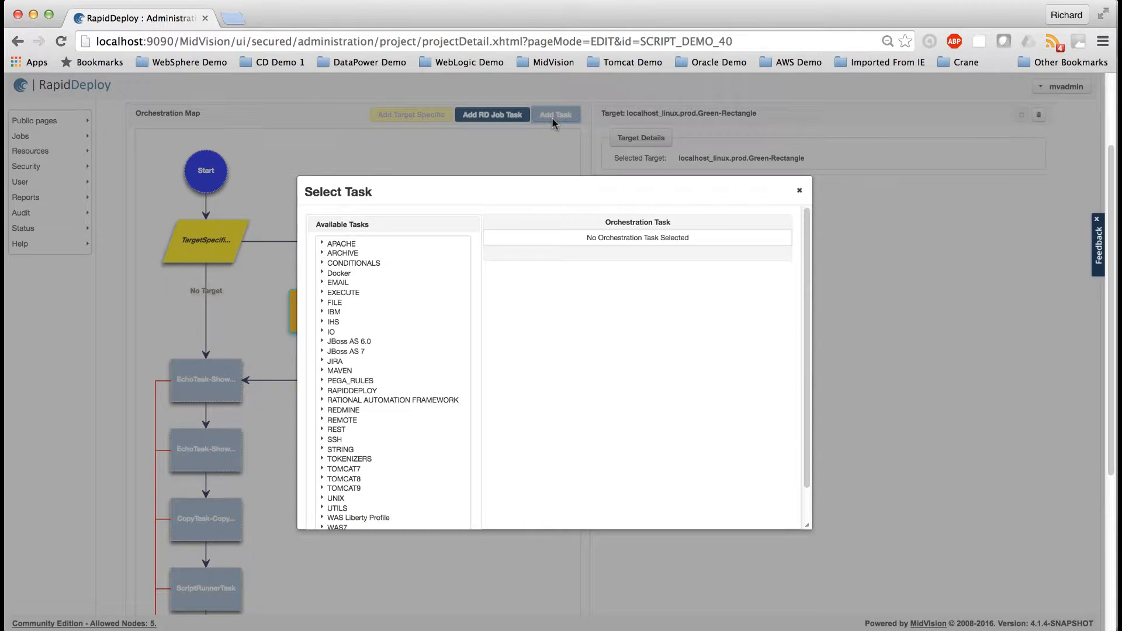
pyautogui.scroll(-3, 424, 377)
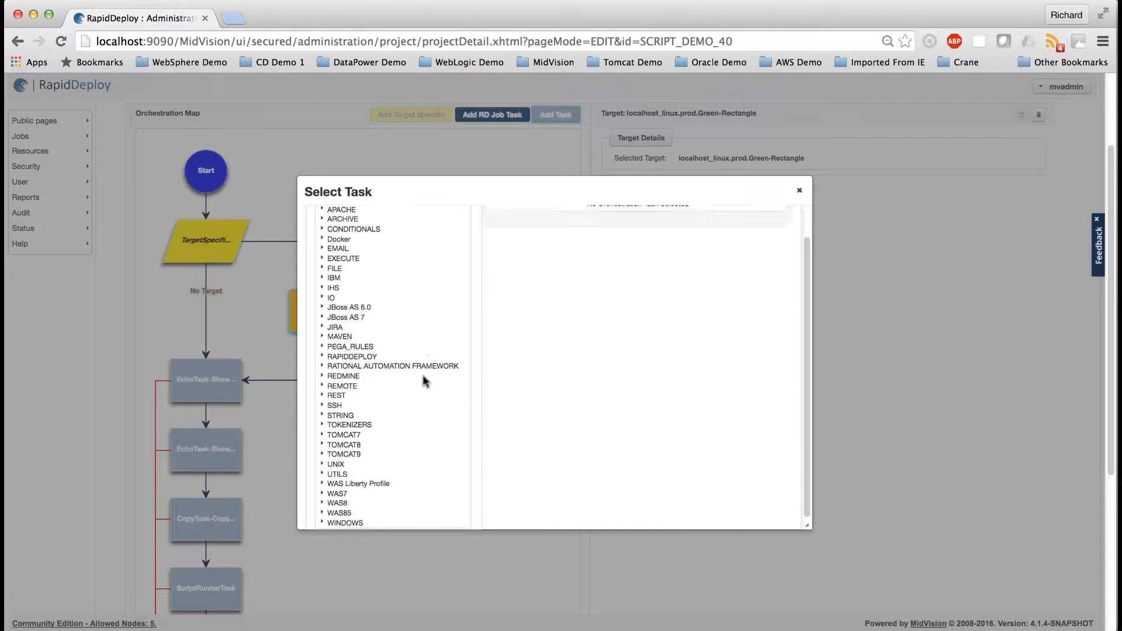
pyautogui.click(323, 364)
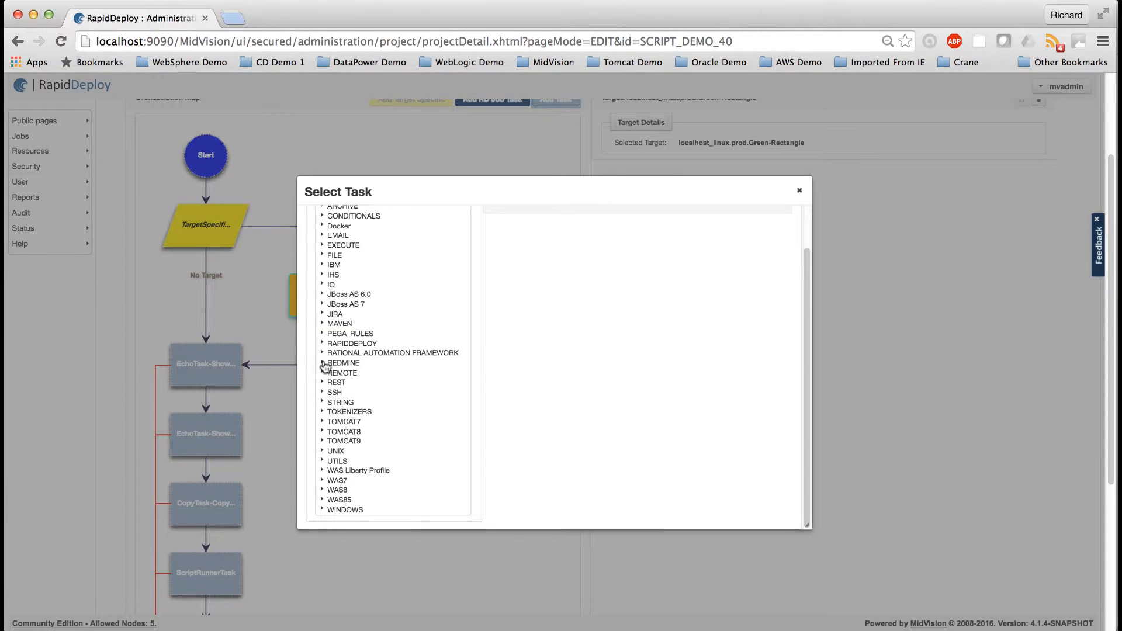
pyautogui.click(357, 374)
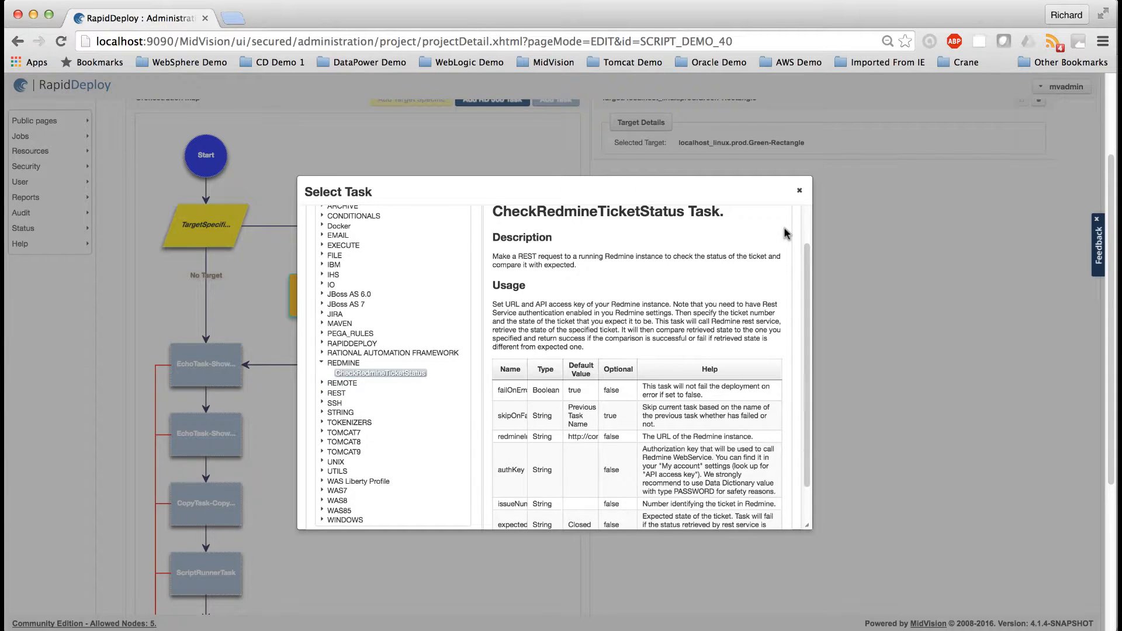
pyautogui.scroll(3, 787, 230)
pyautogui.click(758, 232)
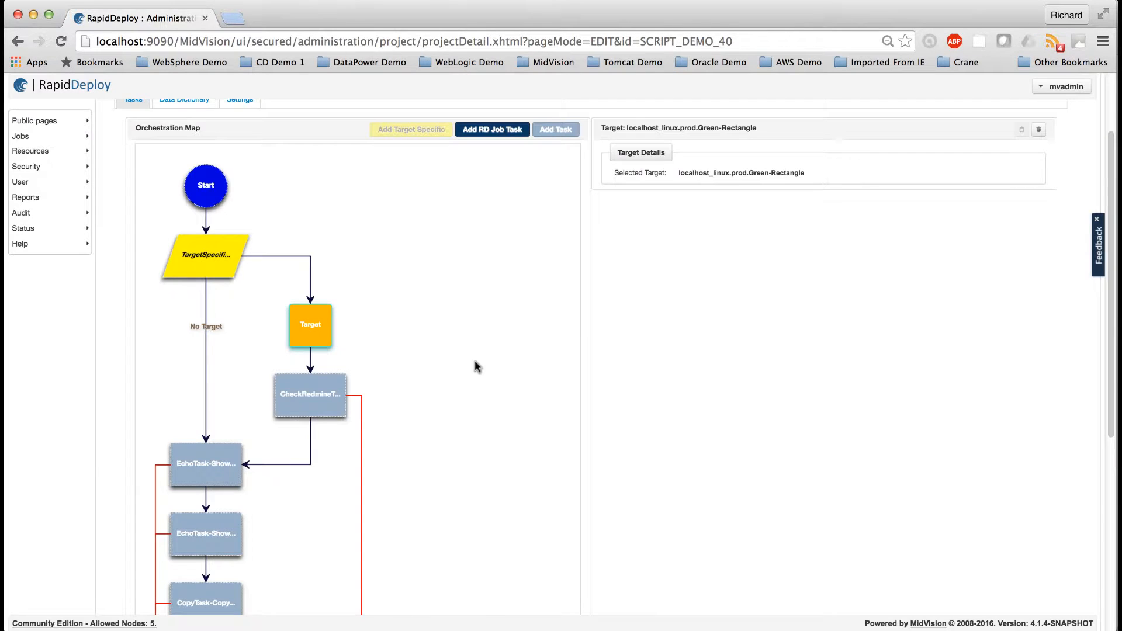
pyautogui.click(315, 399)
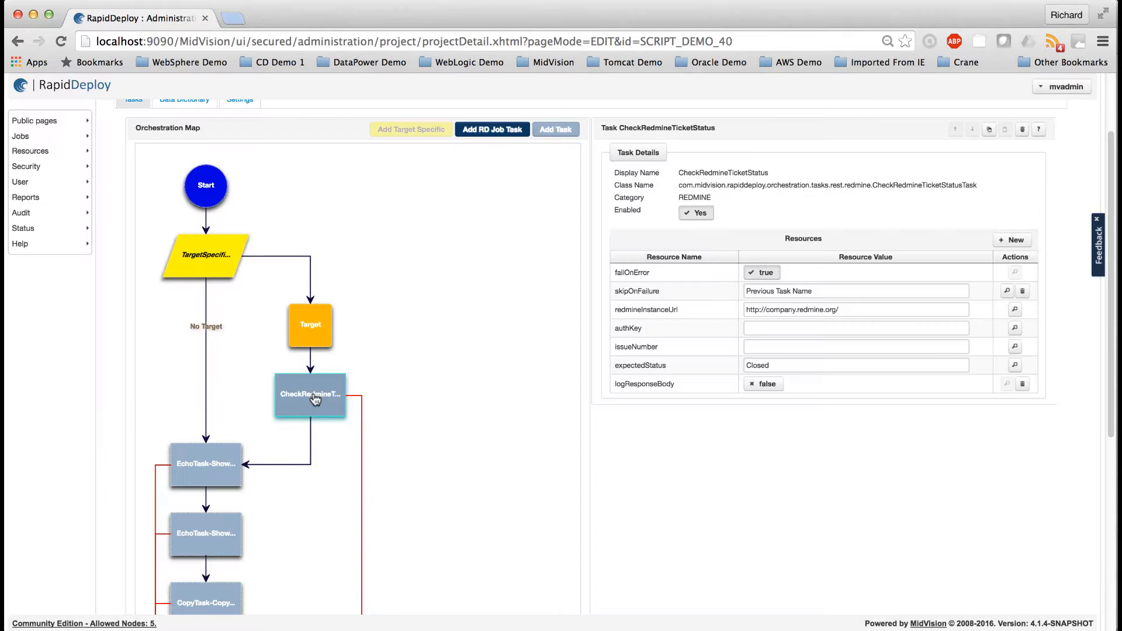
pyautogui.scroll(-1, 611, 441)
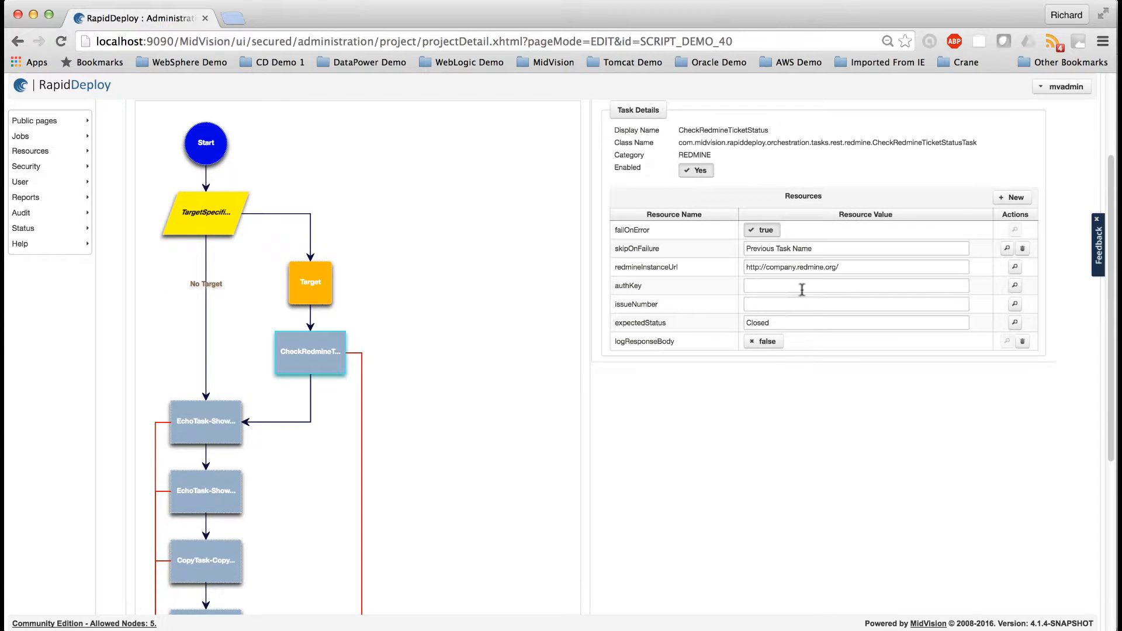
pyautogui.click(764, 266)
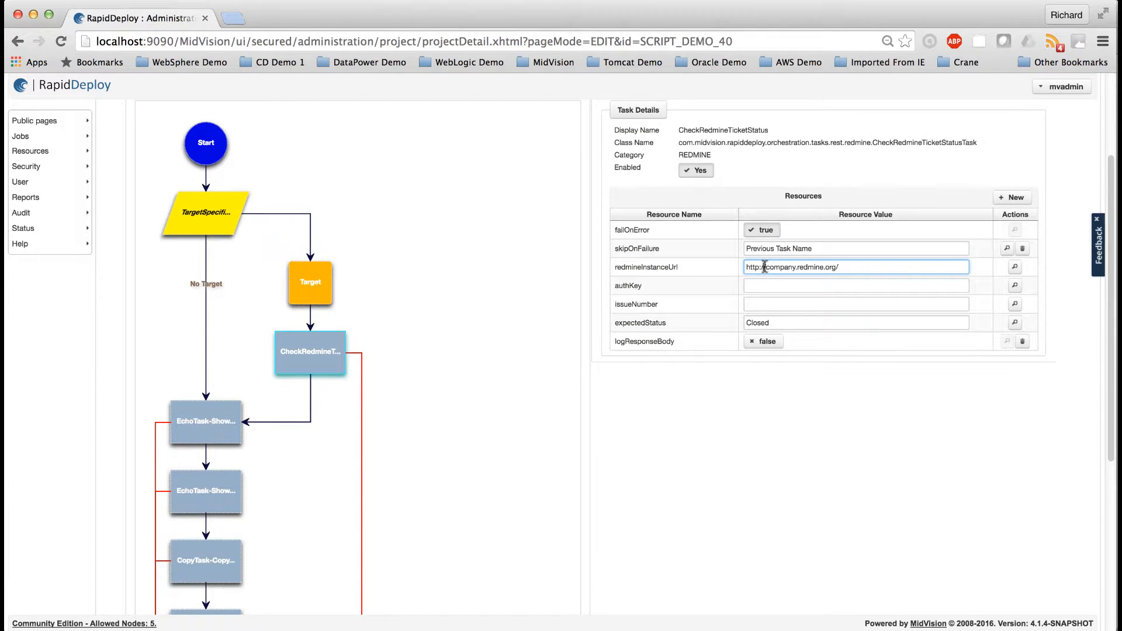
pyautogui.moveTo(765, 267); pyautogui.dragTo(845, 267)
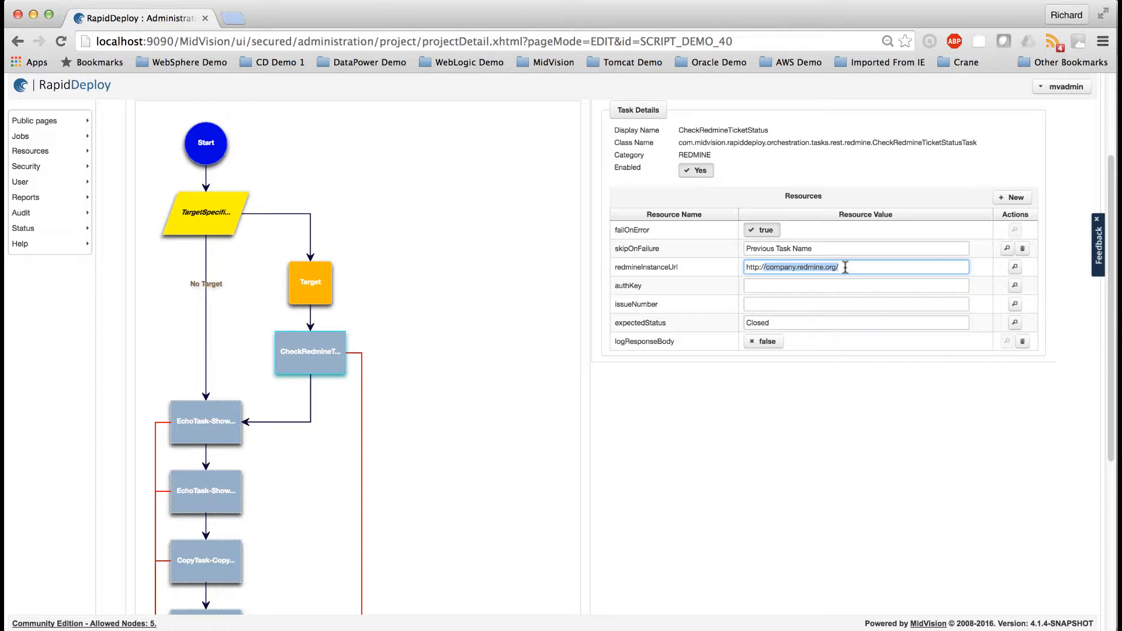
pyautogui.write('support')
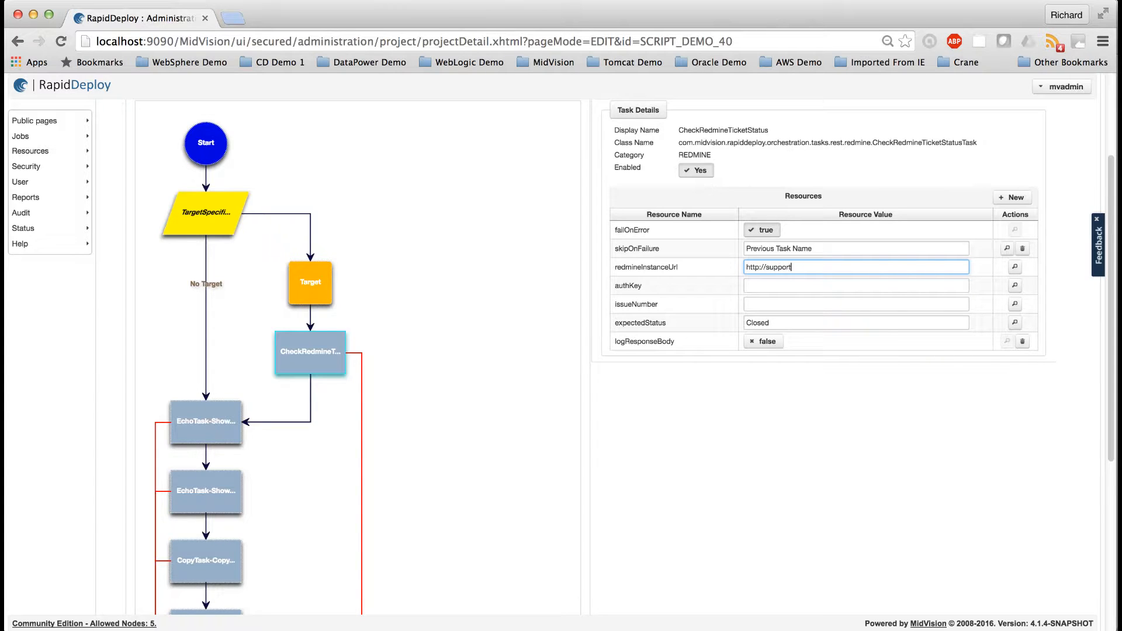
pyautogui.write('.midvision.com/redmine/')
pyautogui.click(790, 283)
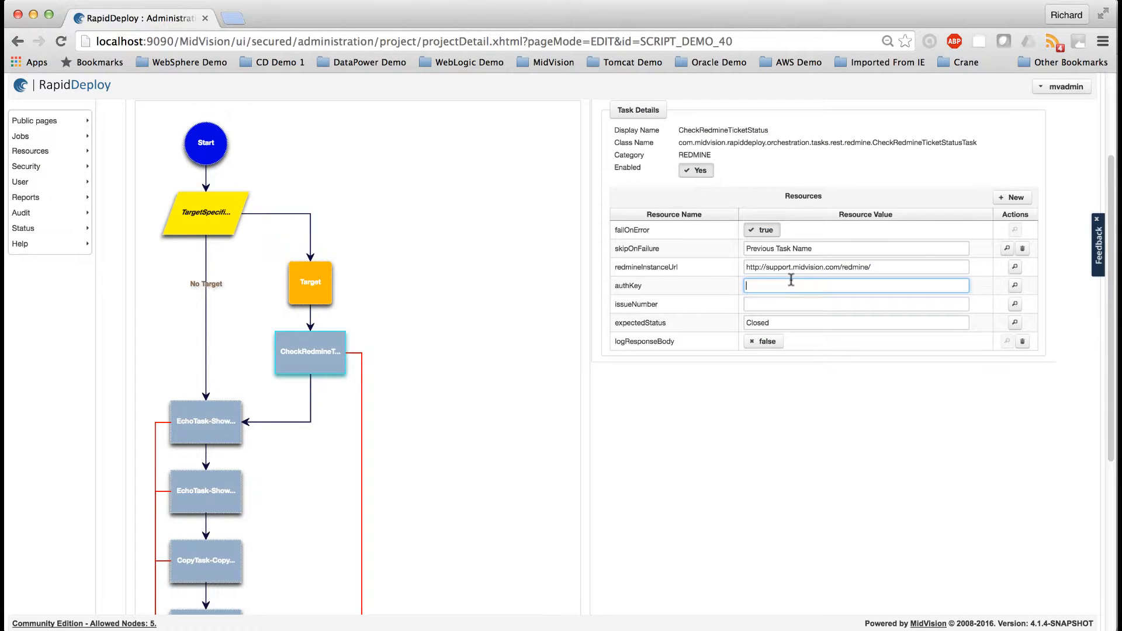
pyautogui.write('@AUTH_KEY@@')
pyautogui.click(774, 303)
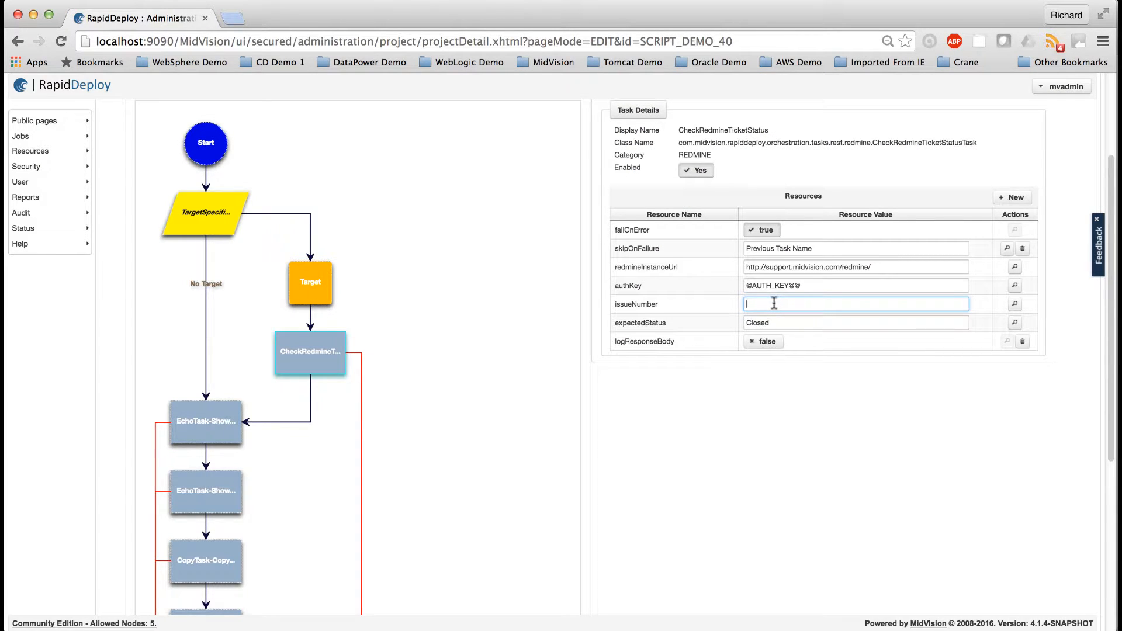
pyautogui.write('100')
pyautogui.click(758, 344)
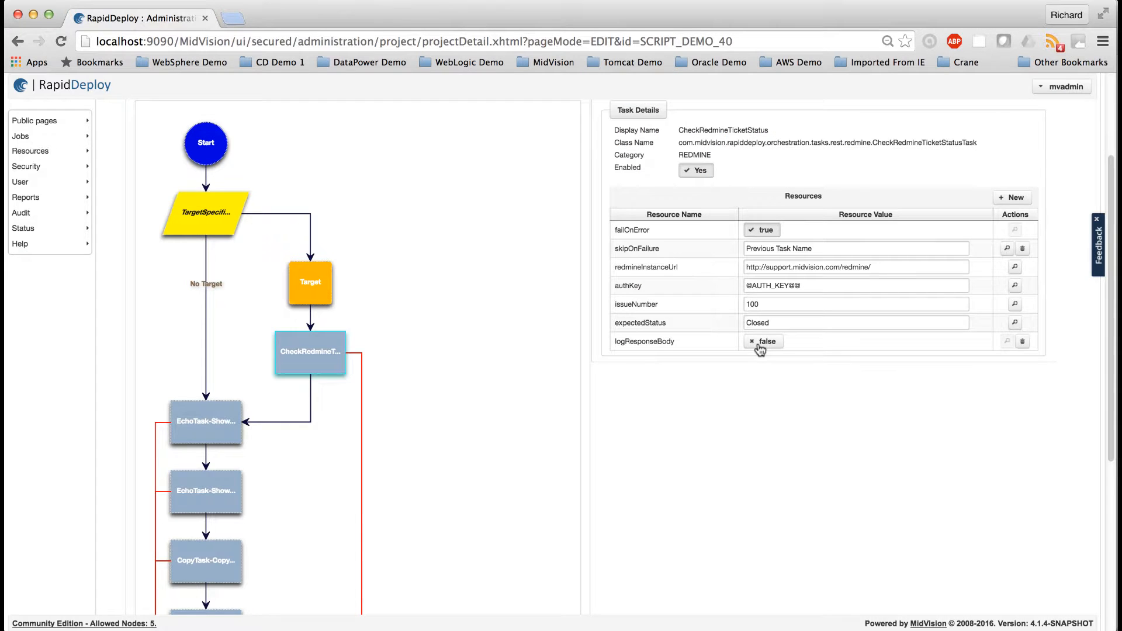
pyautogui.click(759, 343)
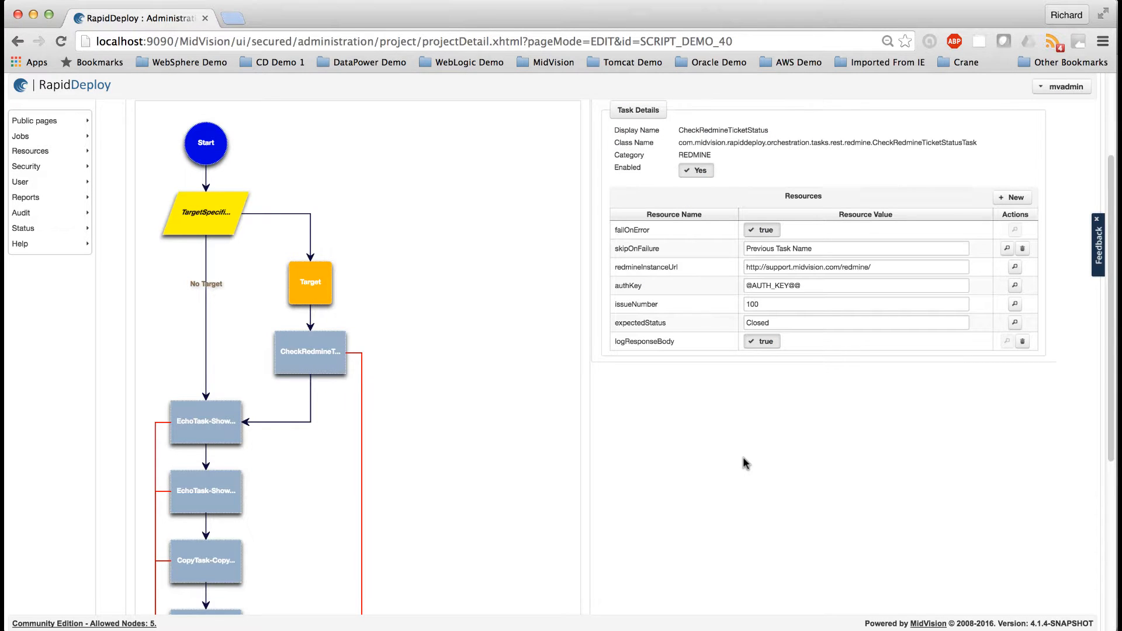
pyautogui.scroll(-3, 743, 460)
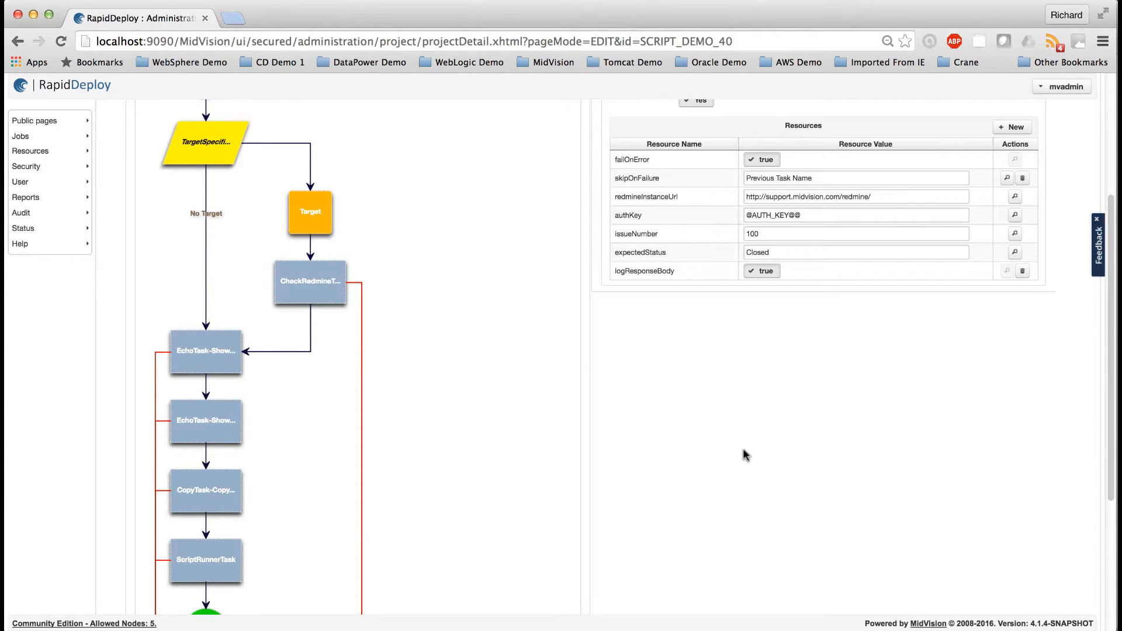
pyautogui.click(748, 215)
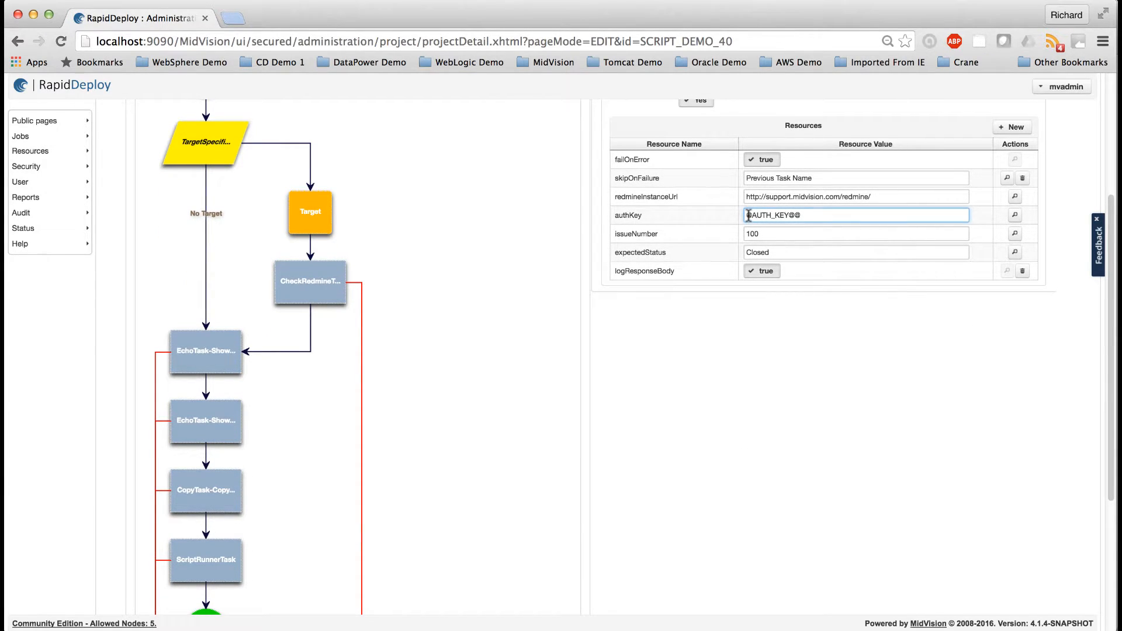
pyautogui.scroll(-10, 761, 350)
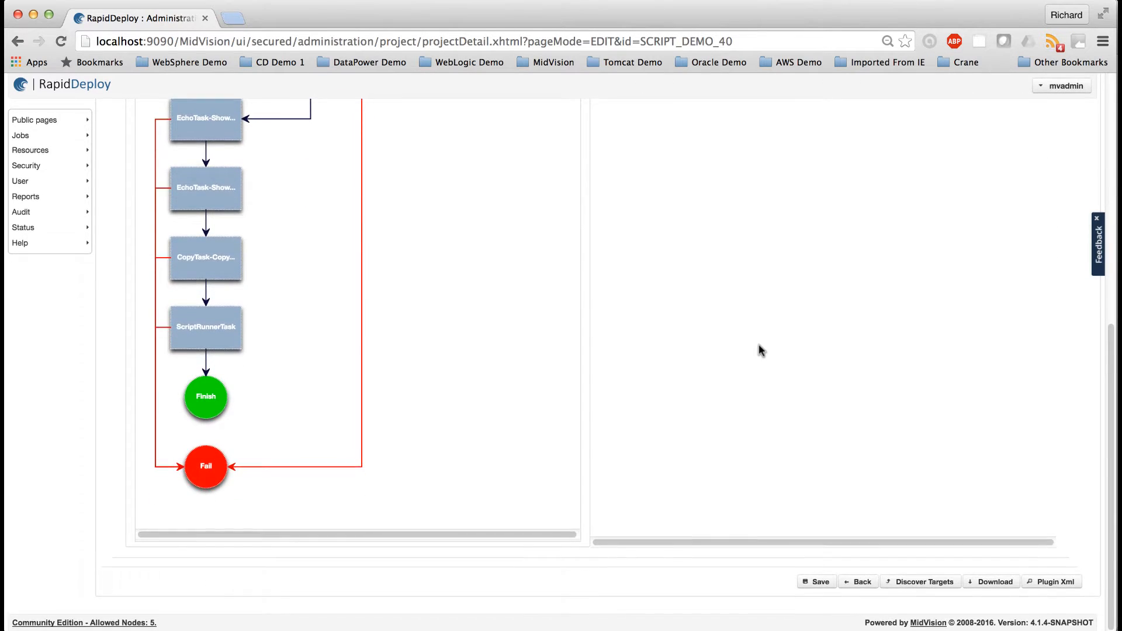
pyautogui.click(816, 582)
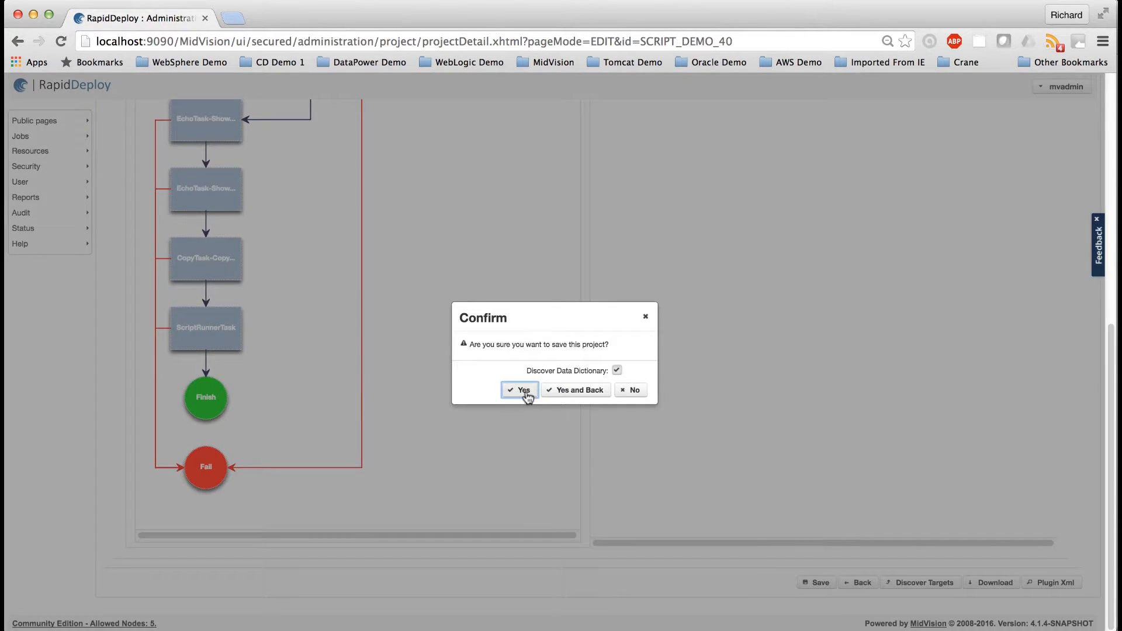
pyautogui.click(525, 393)
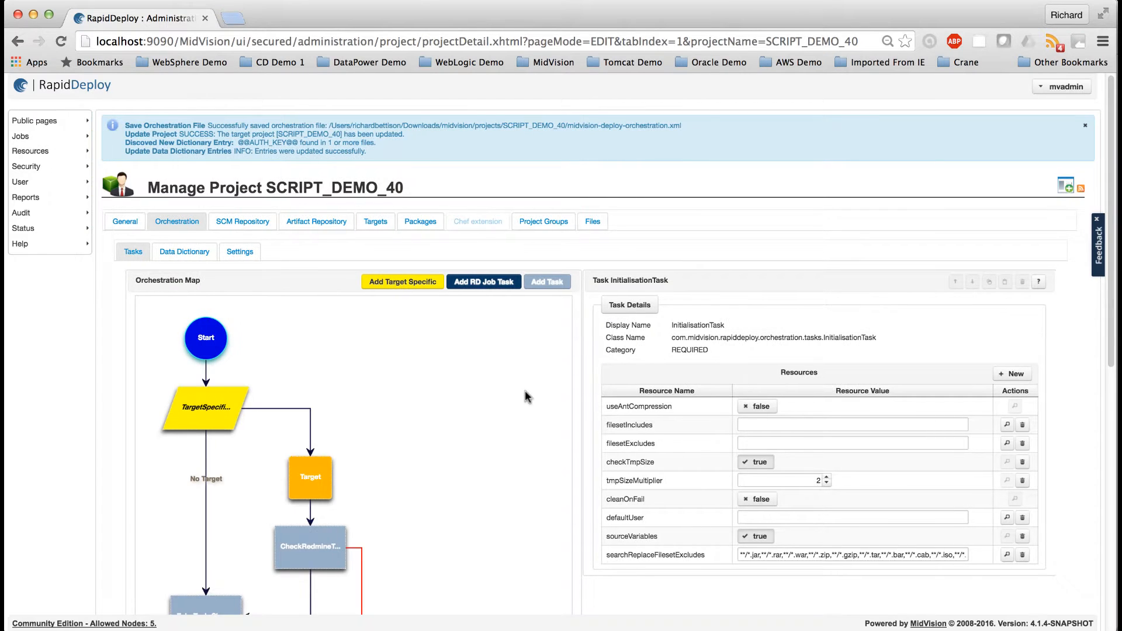
pyautogui.scroll(-1, 525, 390)
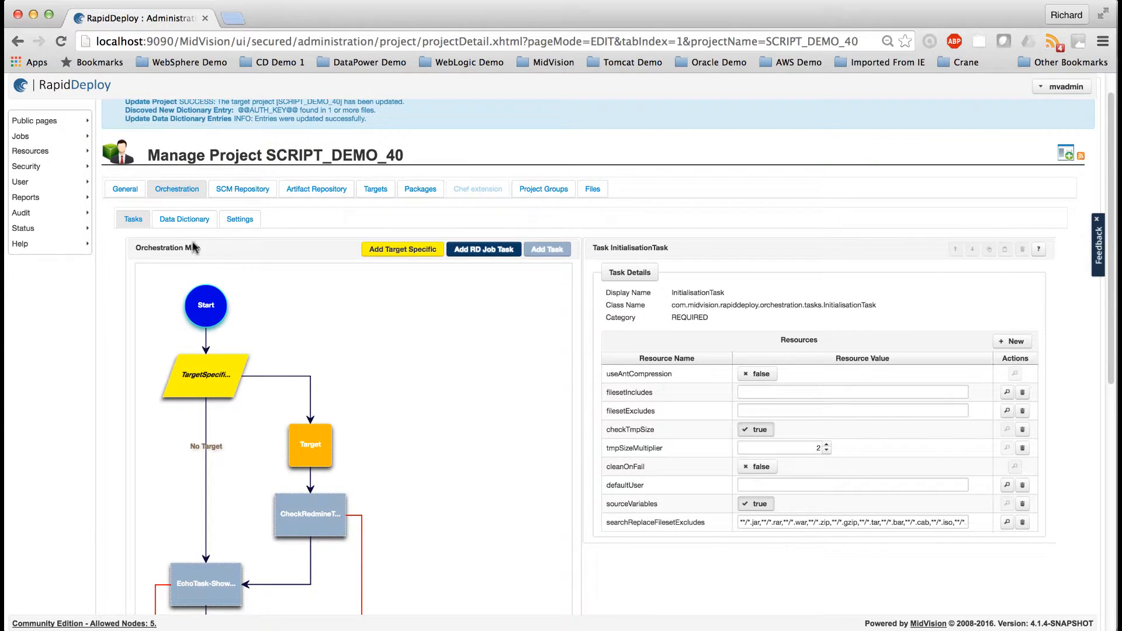
pyautogui.click(173, 222)
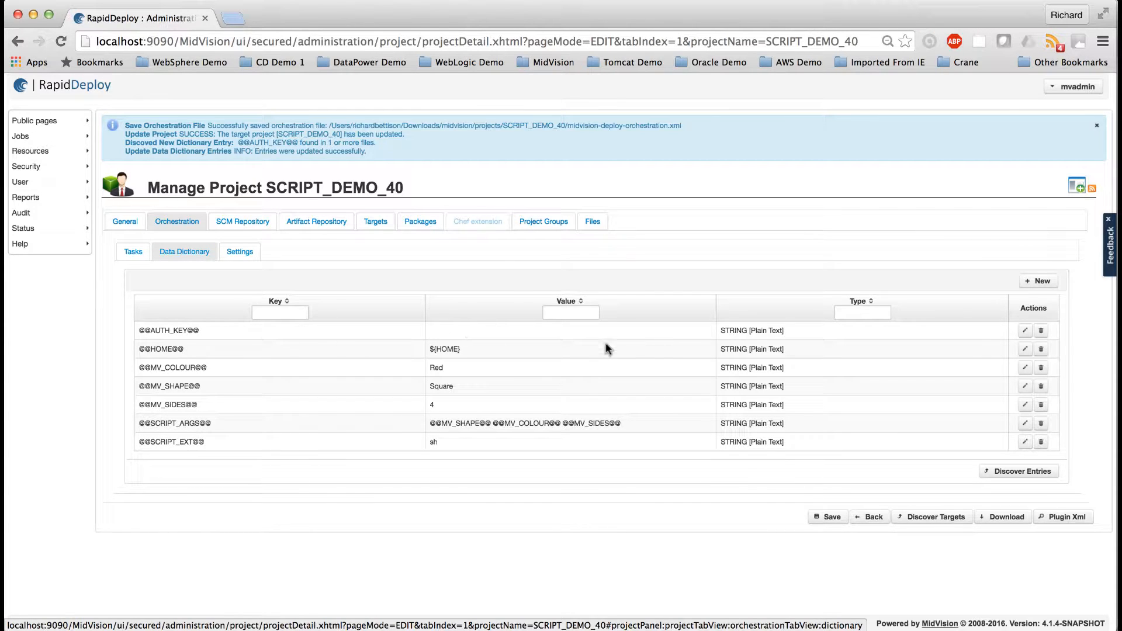
pyautogui.click(1024, 330)
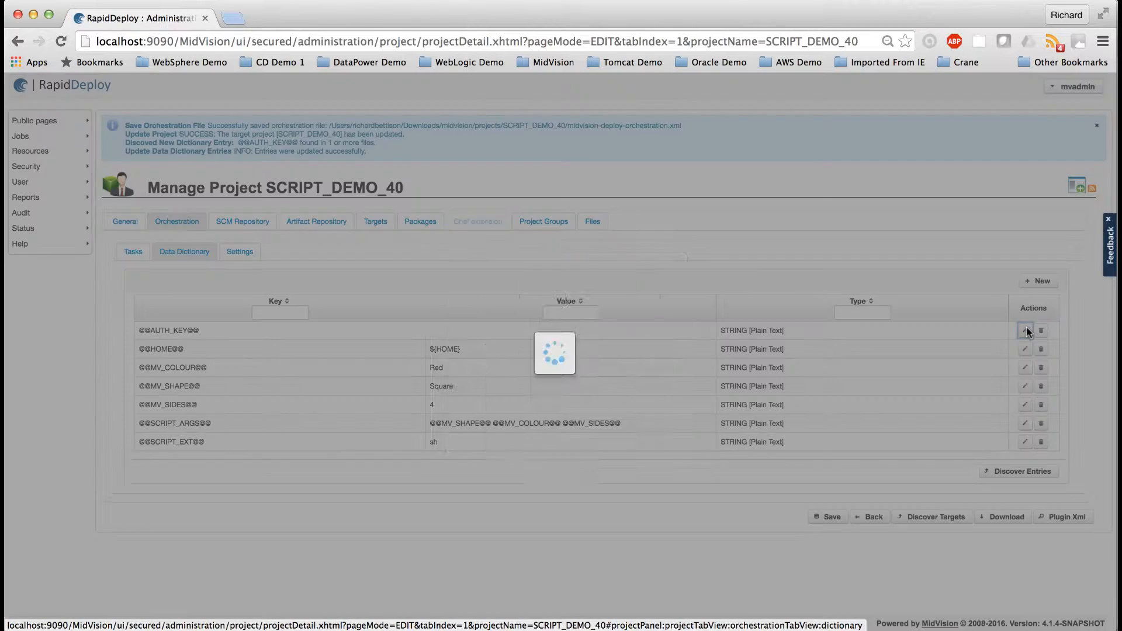
pyautogui.click(565, 347)
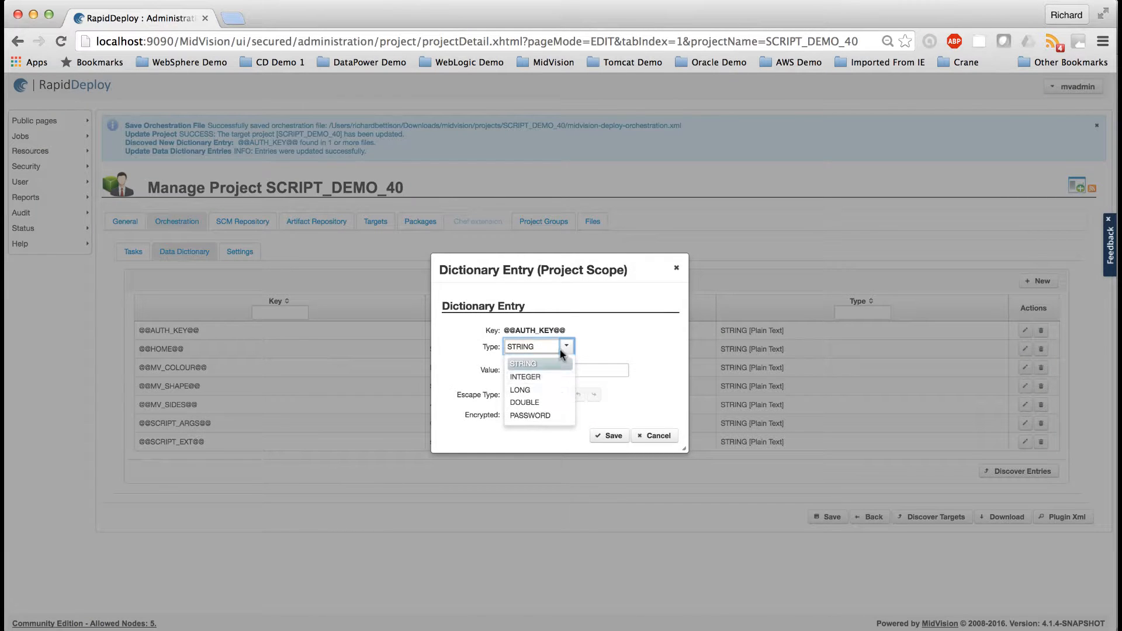
pyautogui.click(534, 416)
pyautogui.click(529, 366)
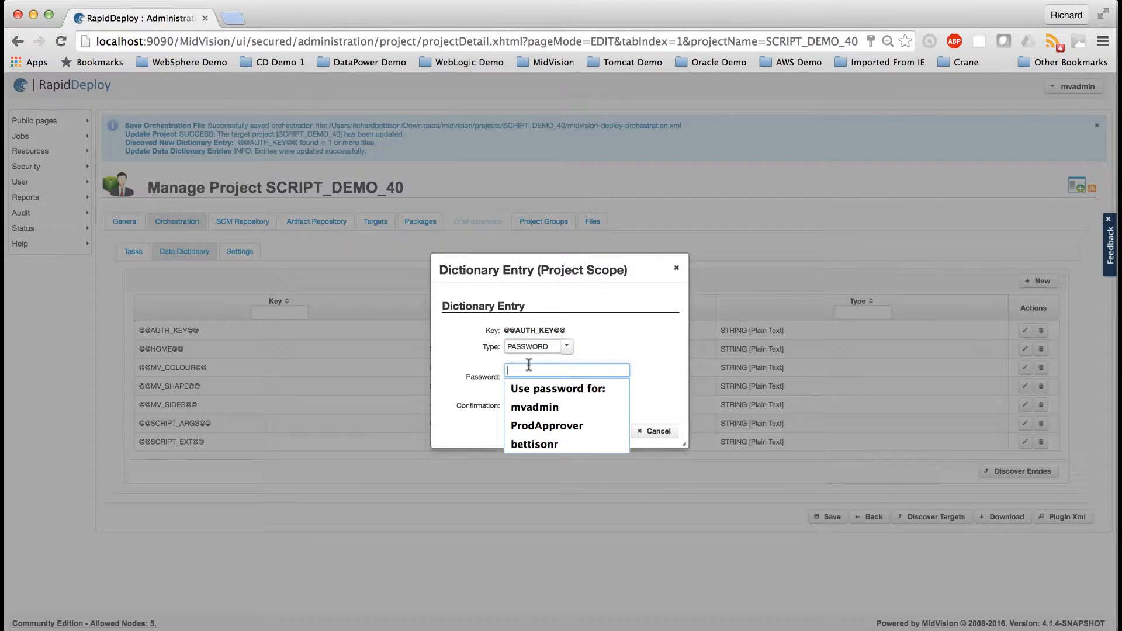
pyautogui.press('super+v')
pyautogui.click(514, 415)
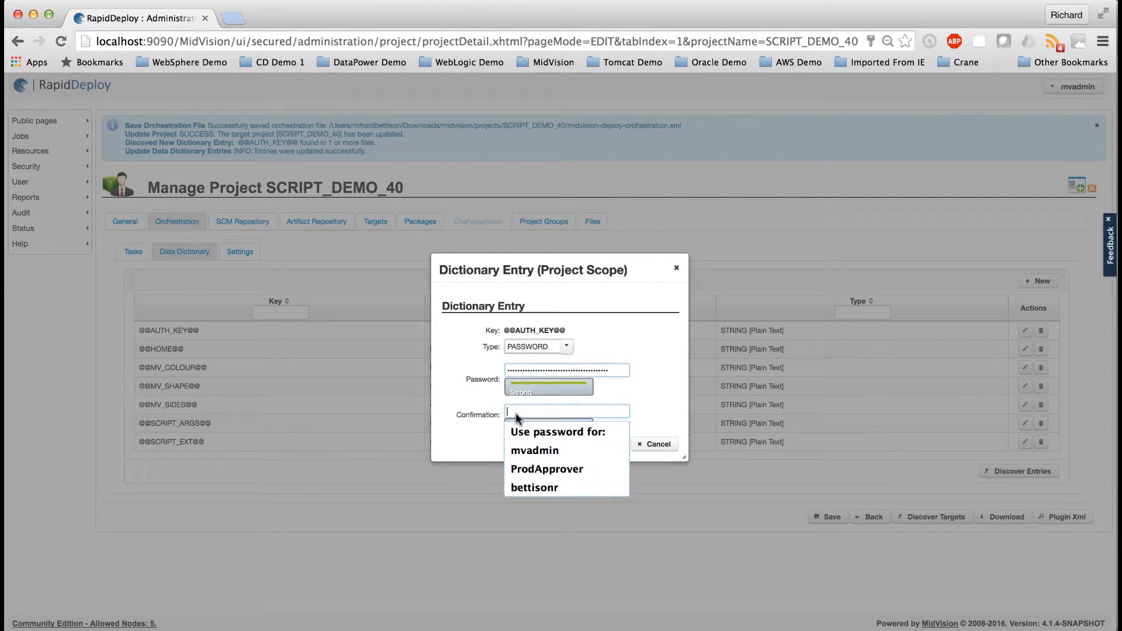
pyautogui.press('super+v')
pyautogui.click(608, 442)
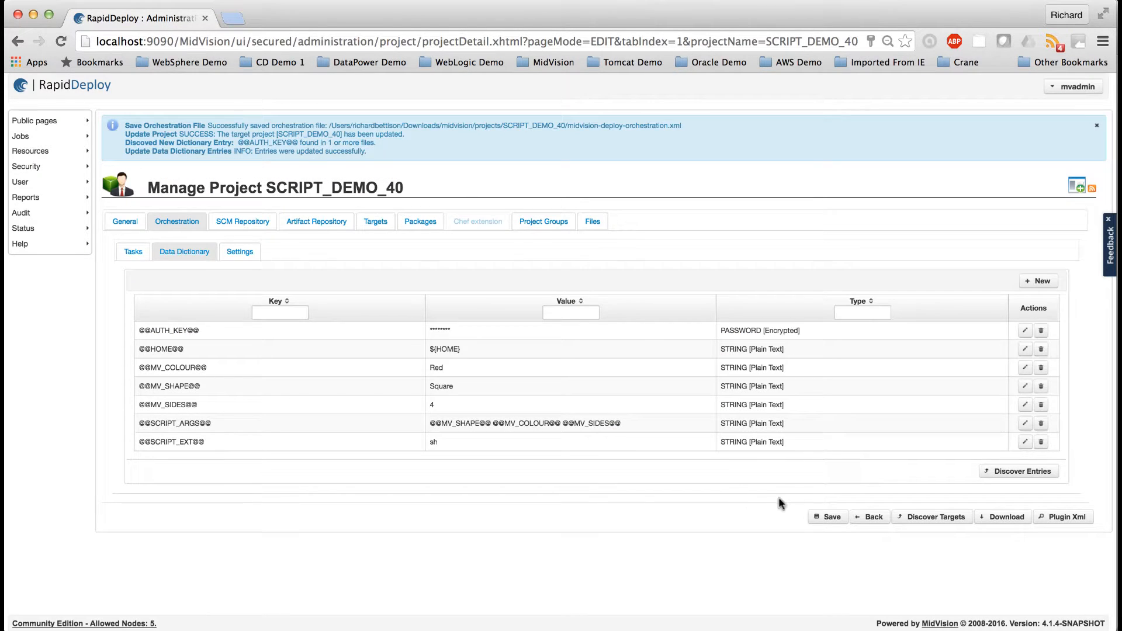
pyautogui.click(825, 516)
pyautogui.click(524, 389)
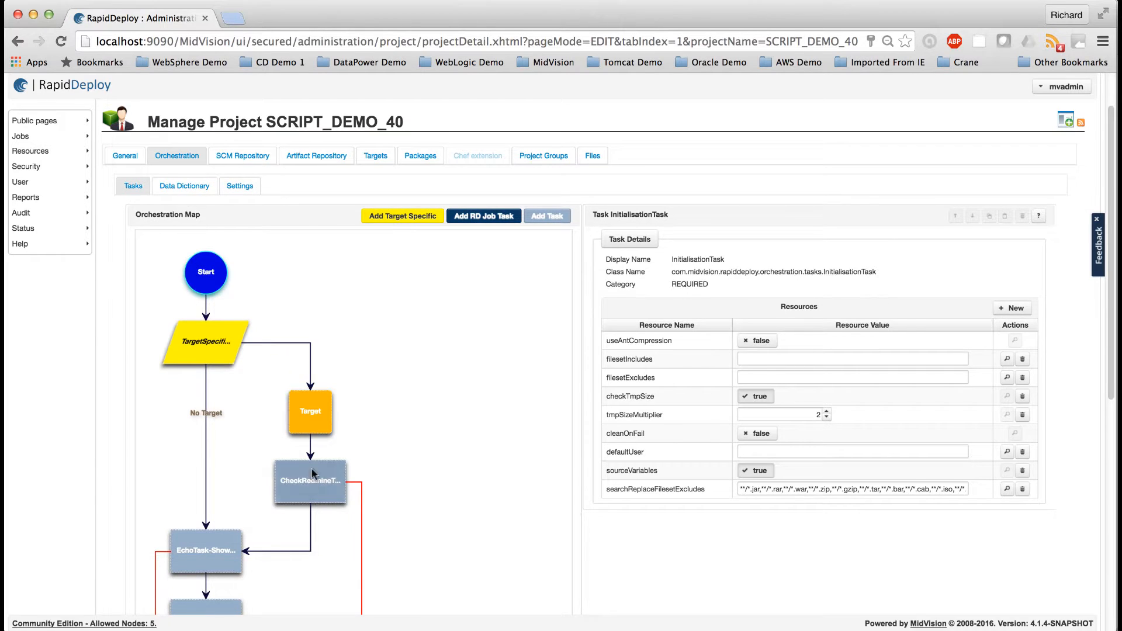
# Create a new deployment package for SCRIPT_DEMO_40 and refresh the package list.
pyautogui.scroll(-7, 479, 497)
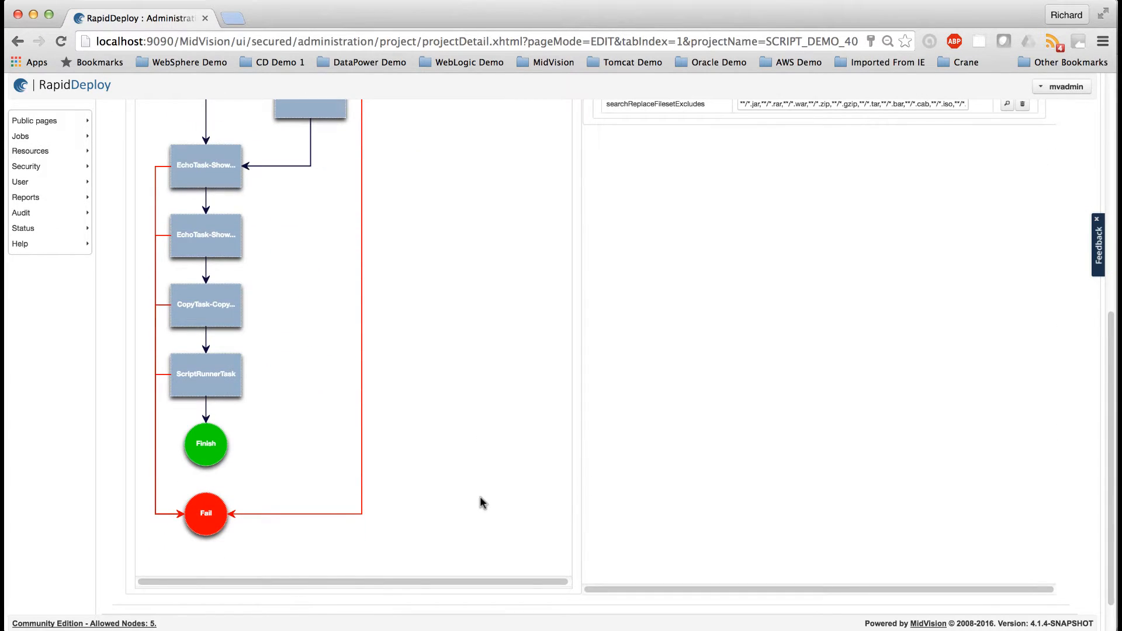
pyautogui.scroll(10, 480, 501)
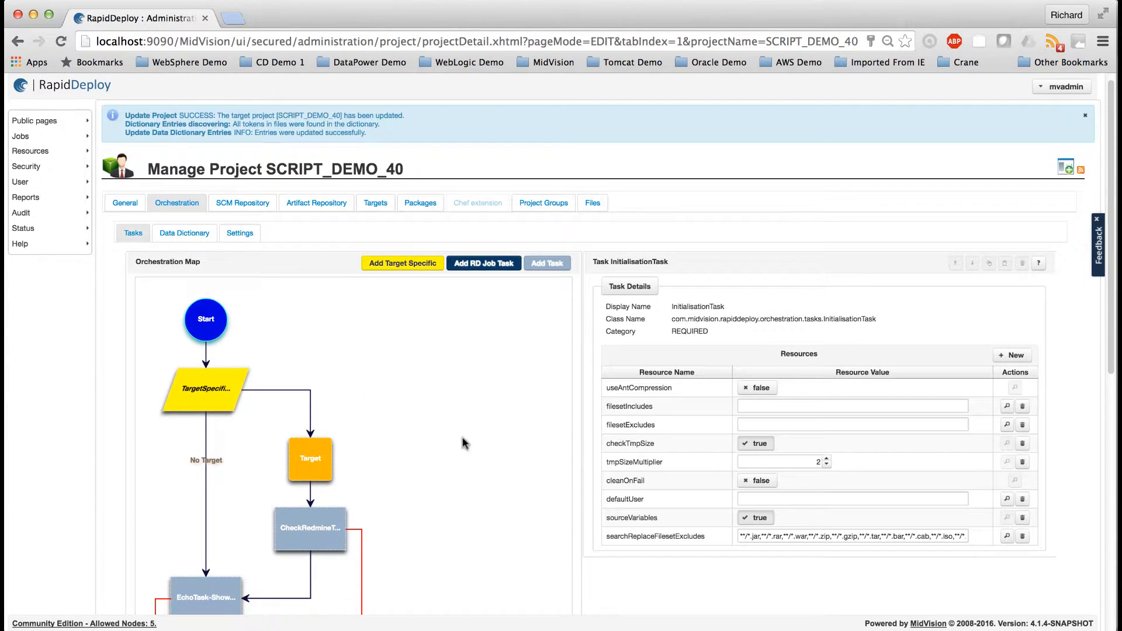
pyautogui.click(415, 206)
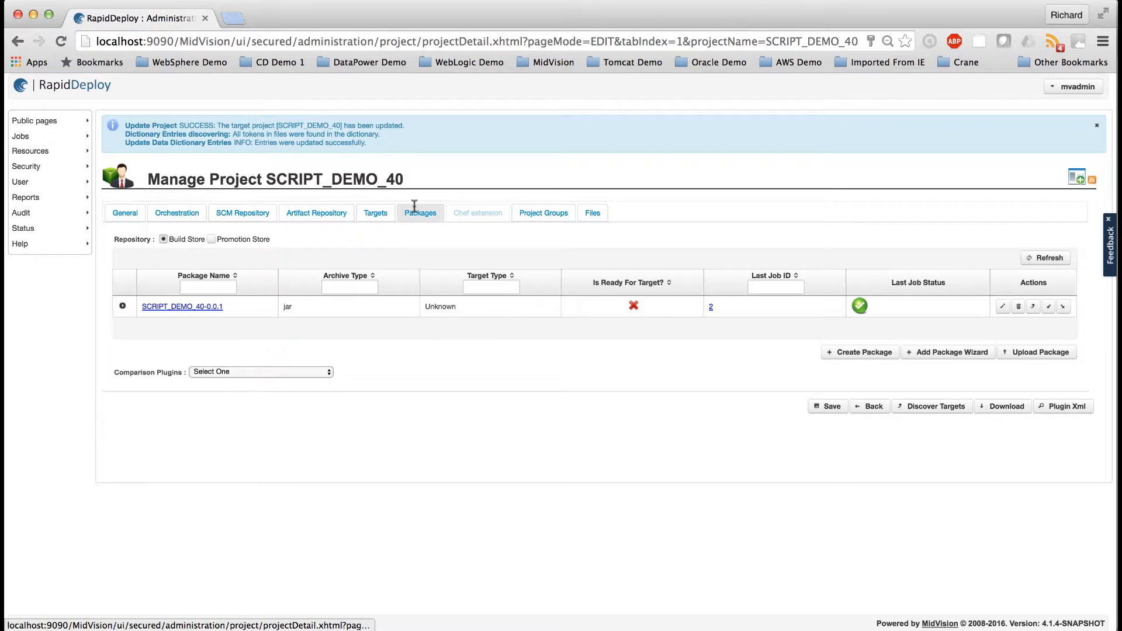
pyautogui.click(857, 352)
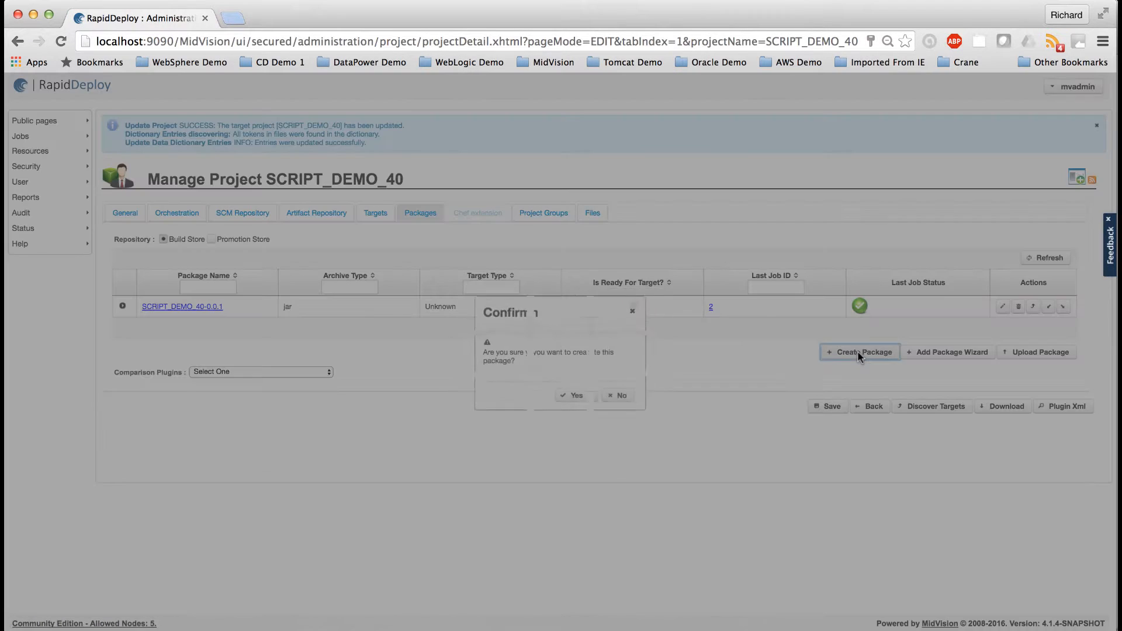
pyautogui.click(572, 392)
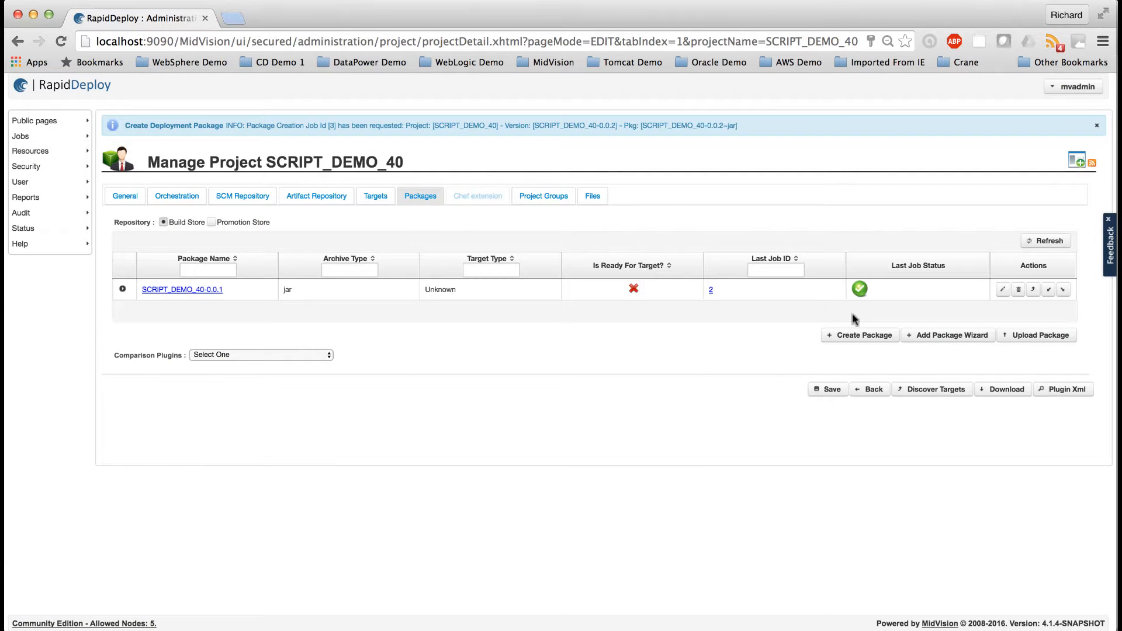
pyautogui.click(1046, 240)
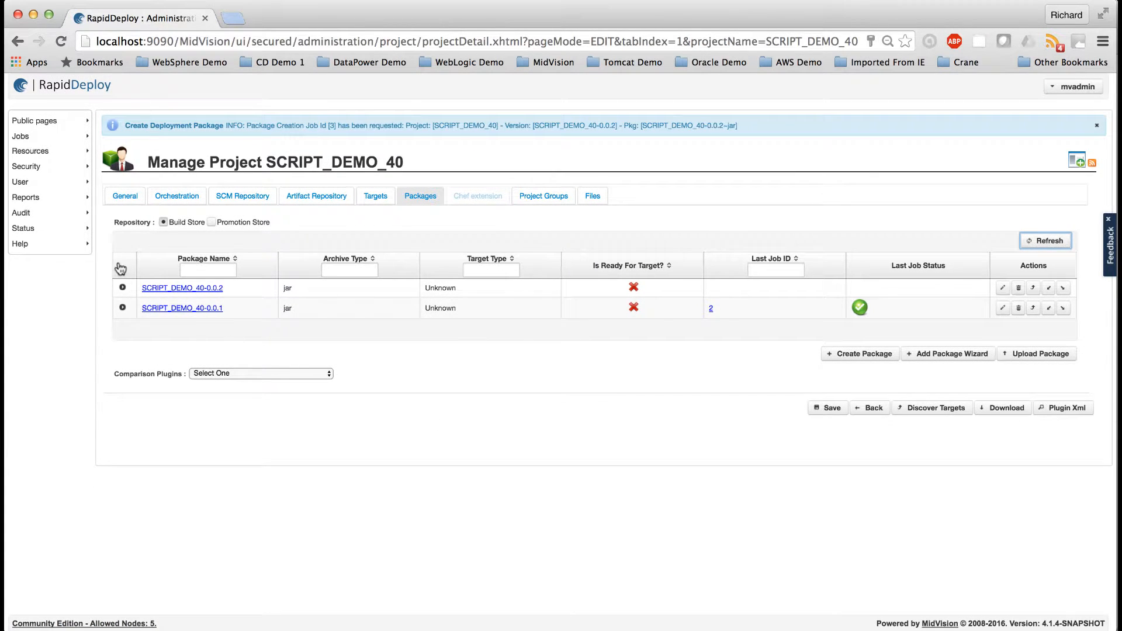
# Set up a new job for project SCRIPT_DEMO_40 on the Blue-Circle application in localhost_linux's dev environment.
pyautogui.moveTo(50, 198)
pyautogui.moveTo(42, 155)
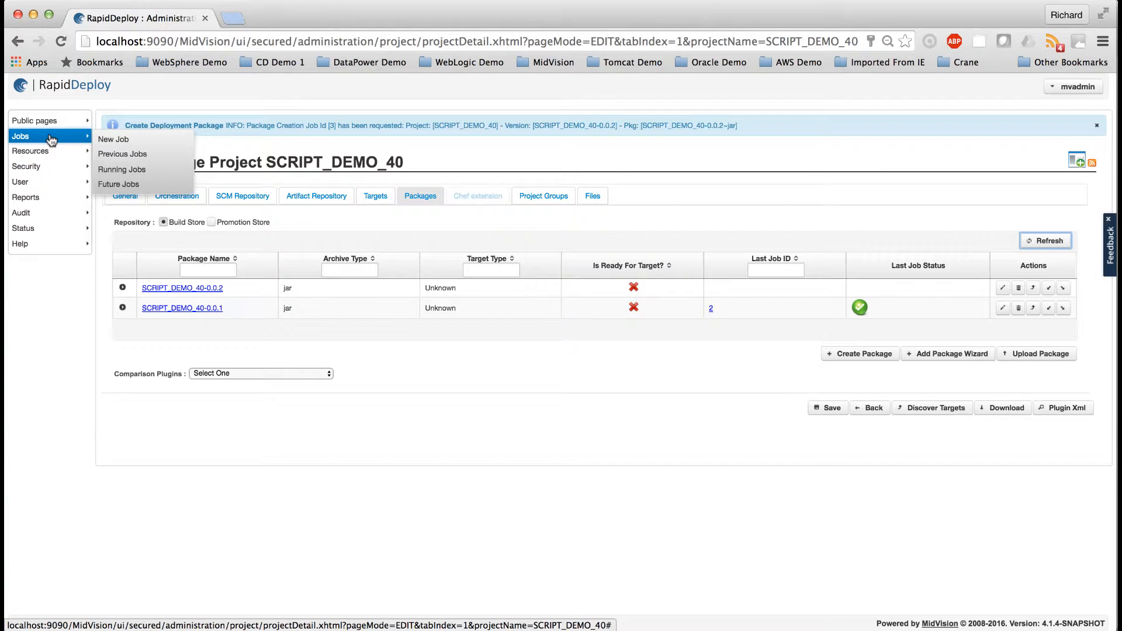
pyautogui.click(129, 143)
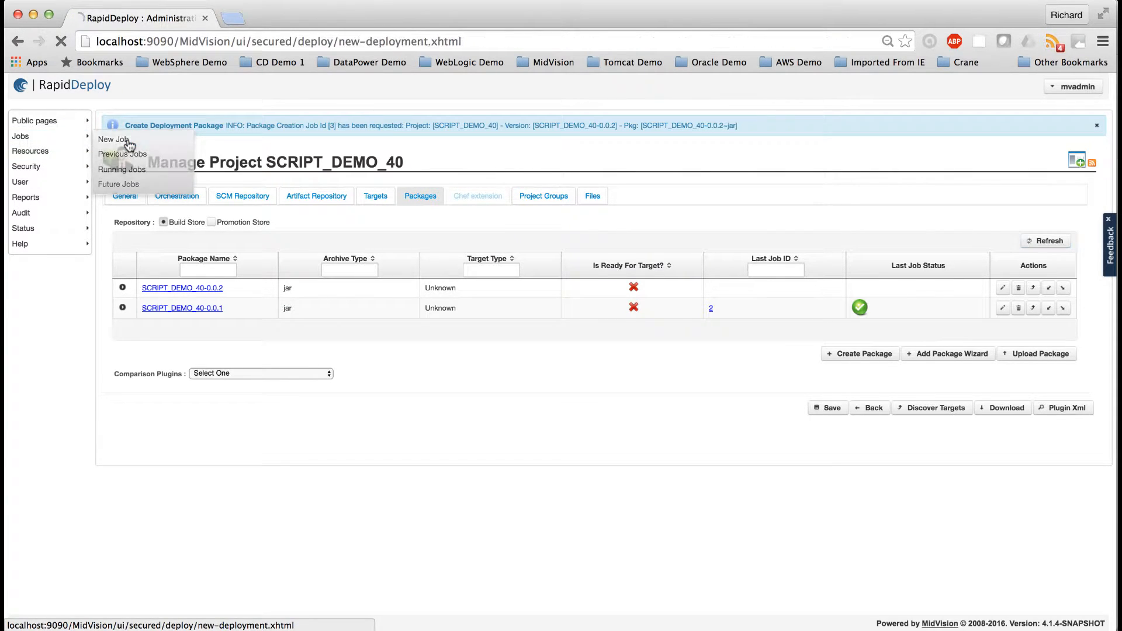
pyautogui.click(308, 167)
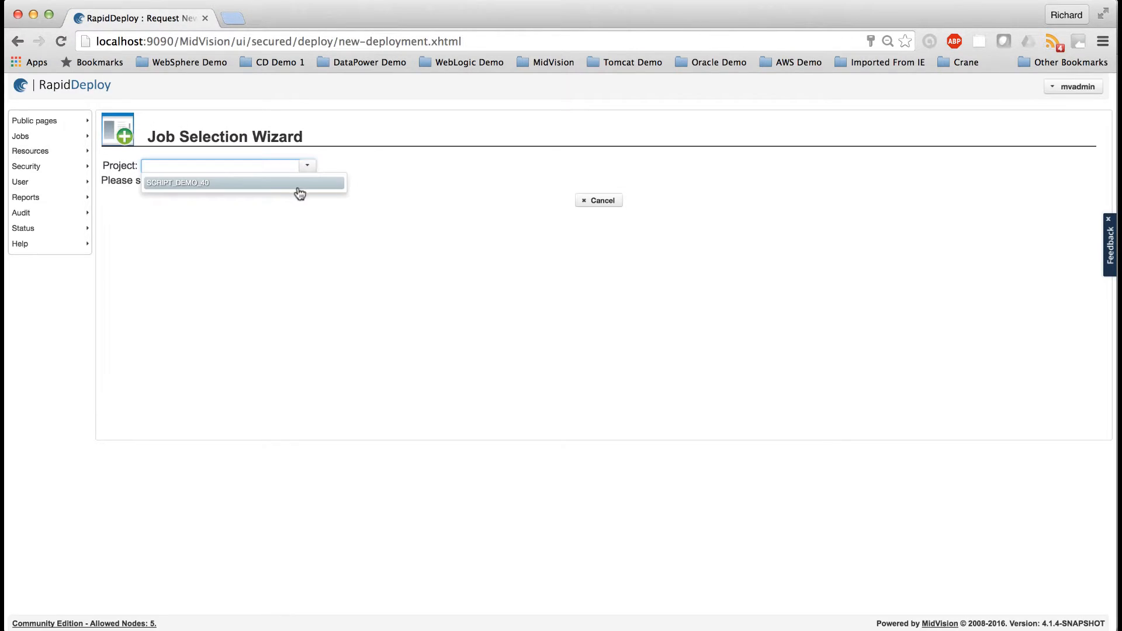
pyautogui.click(293, 184)
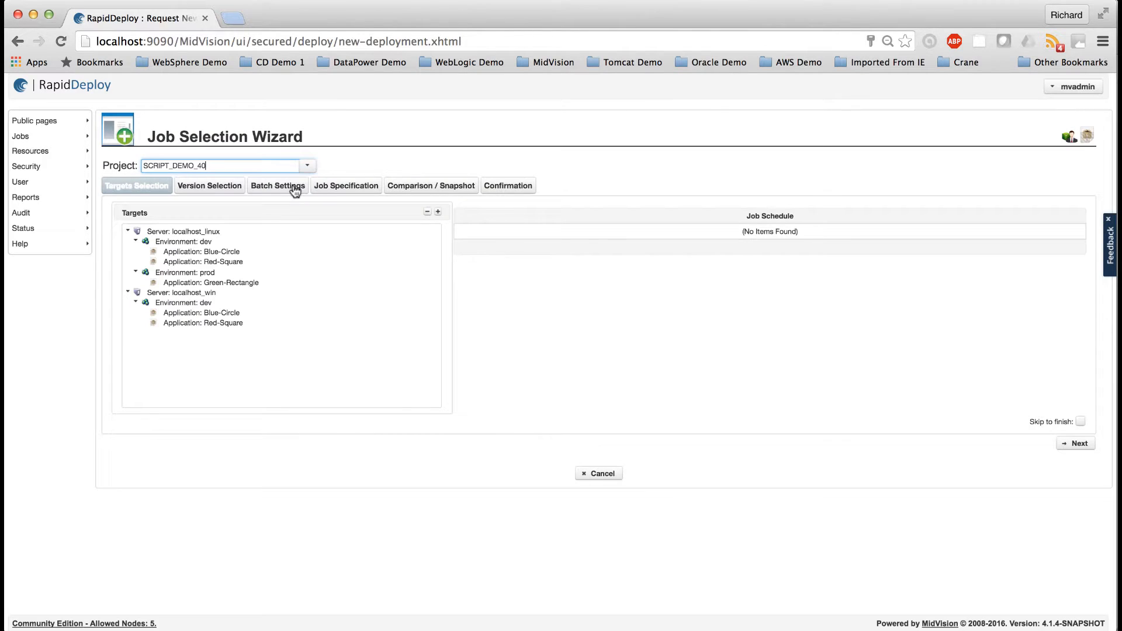
pyautogui.click(200, 253)
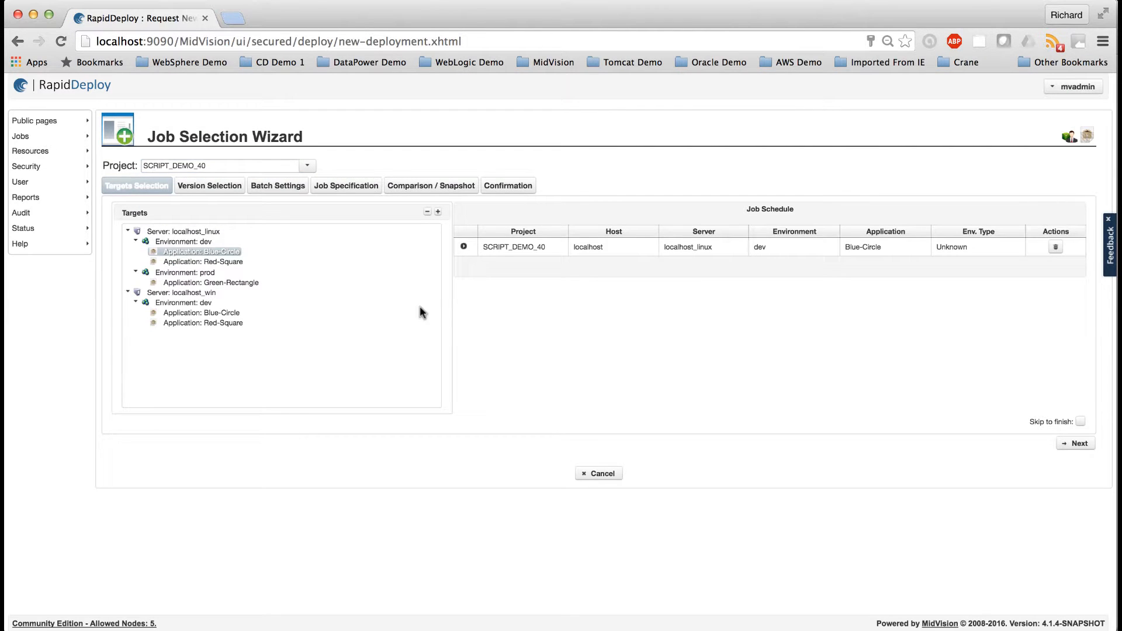
# Skip to the job's confirmation, start it with the summary note "Test Job" and review its task progress.
pyautogui.click(1079, 421)
pyautogui.click(1078, 444)
pyautogui.click(988, 299)
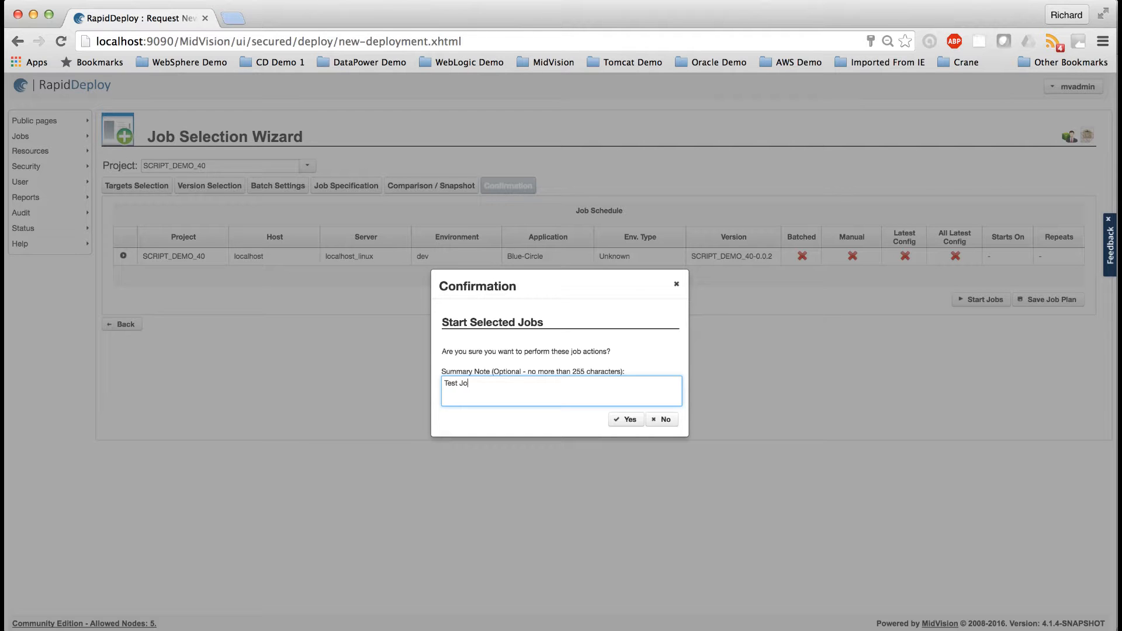
pyautogui.click(622, 419)
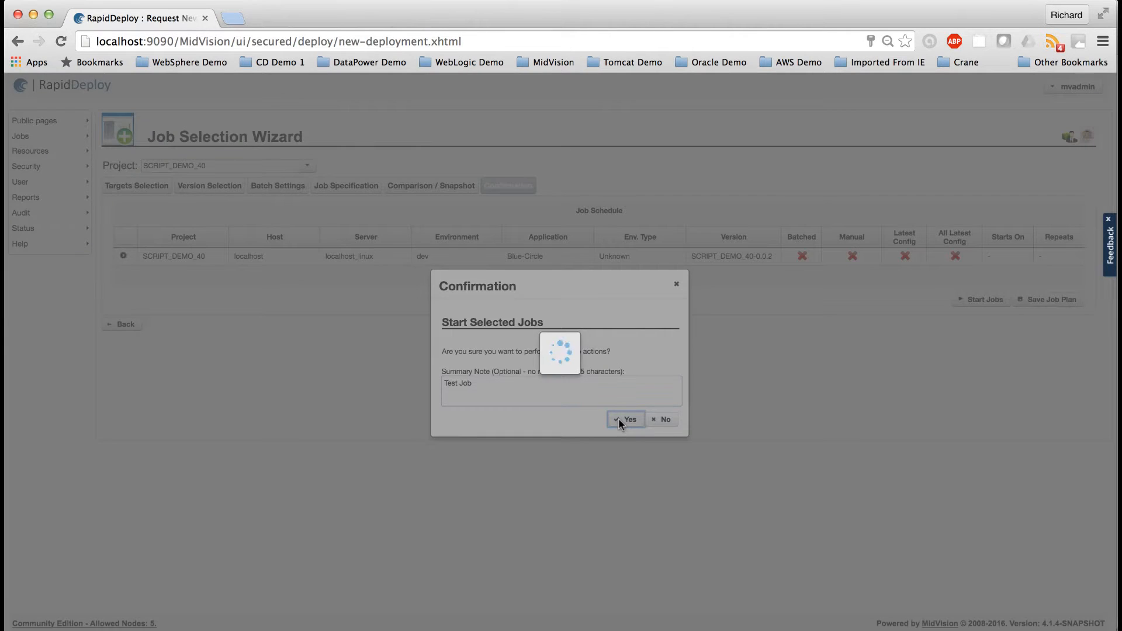
pyautogui.scroll(-2, 618, 420)
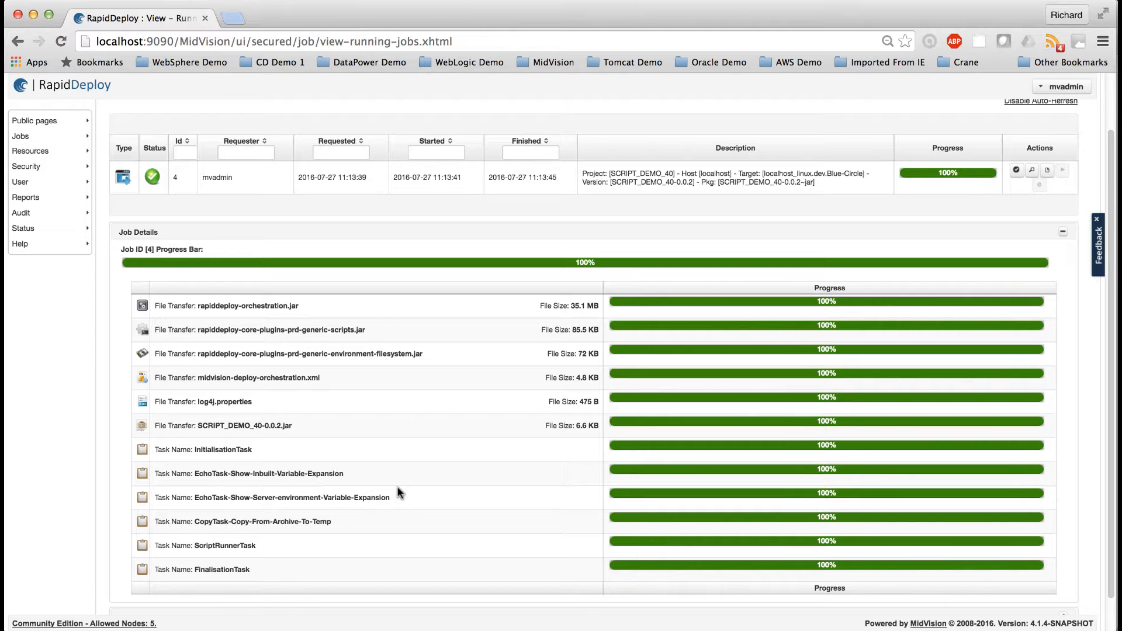
pyautogui.scroll(2, 398, 494)
# Set up another SCRIPT_DEMO_40 job on the Green-Rectangle application in localhost_linux's prod environment.
pyautogui.moveTo(51, 145)
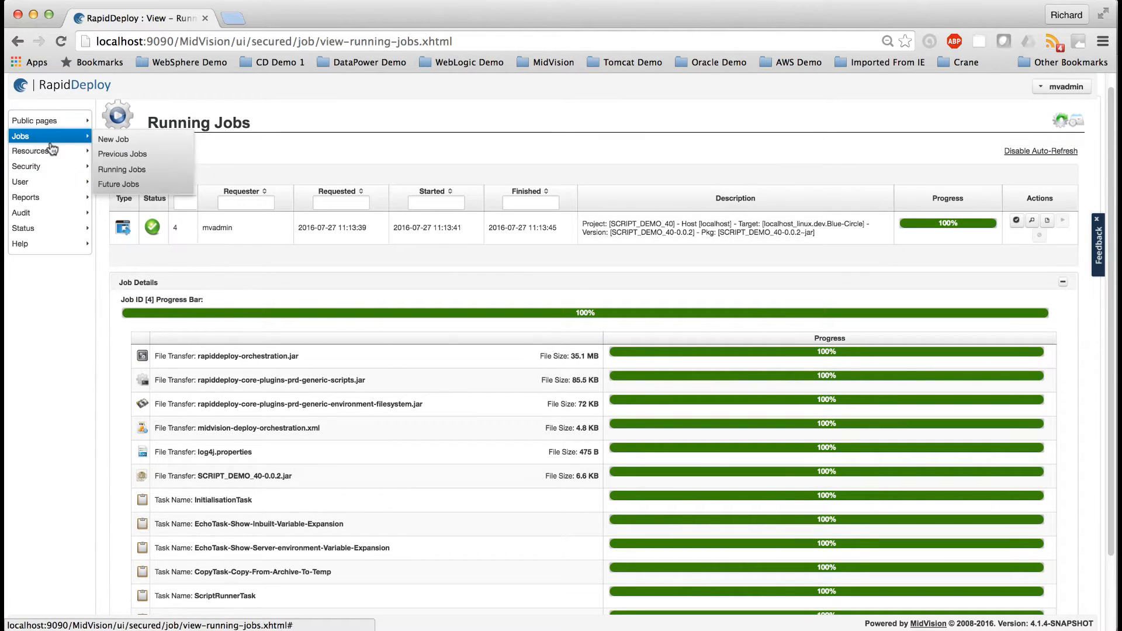
pyautogui.click(111, 141)
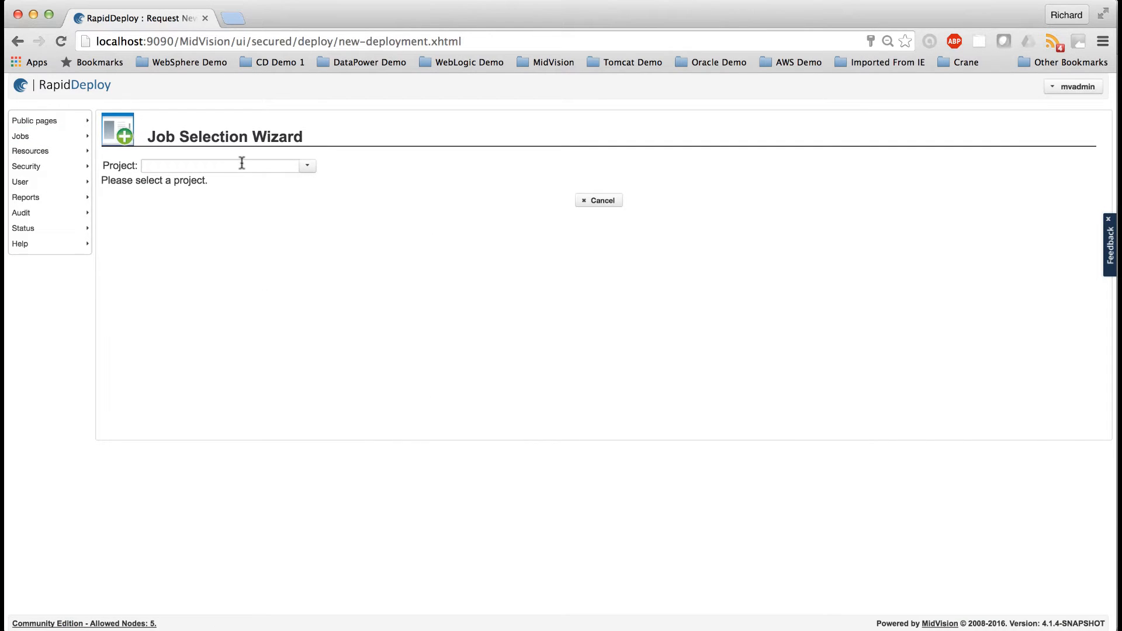
pyautogui.click(307, 165)
pyautogui.click(301, 180)
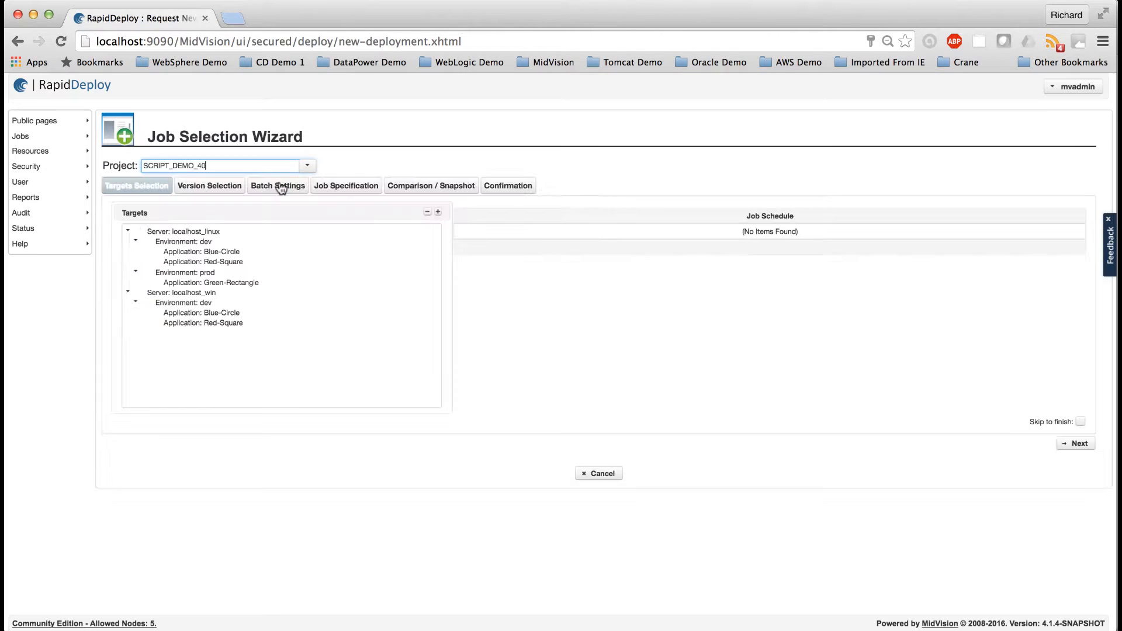
pyautogui.click(229, 283)
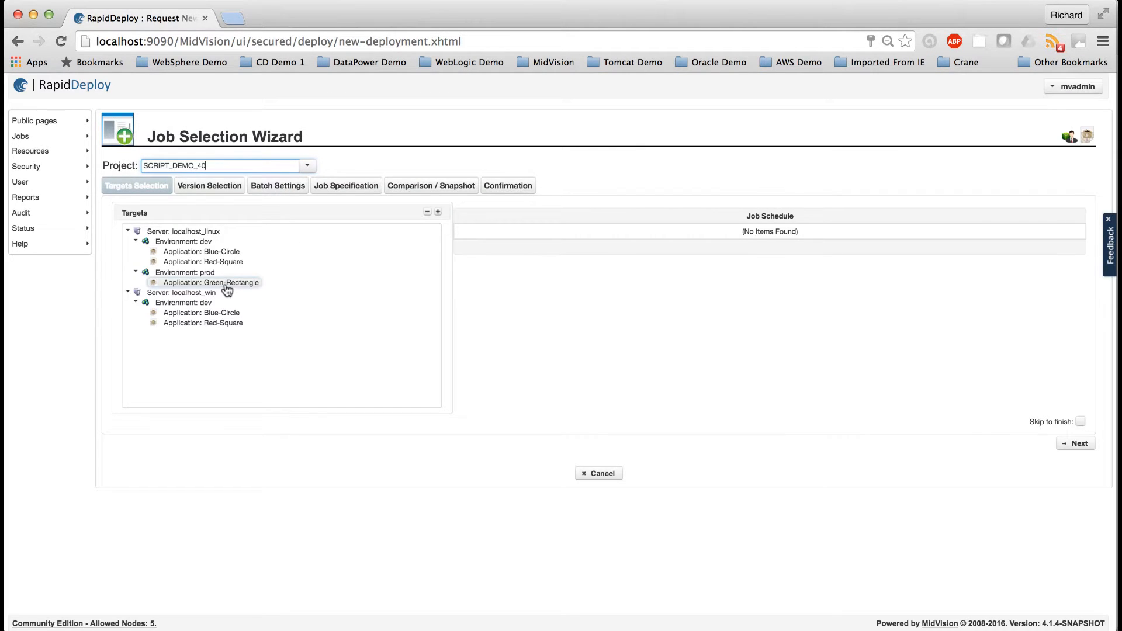
# Skip to the production job's confirmation, start it with the summary note "Test Job - Production" and review its task progress.
pyautogui.click(1079, 421)
pyautogui.click(1075, 444)
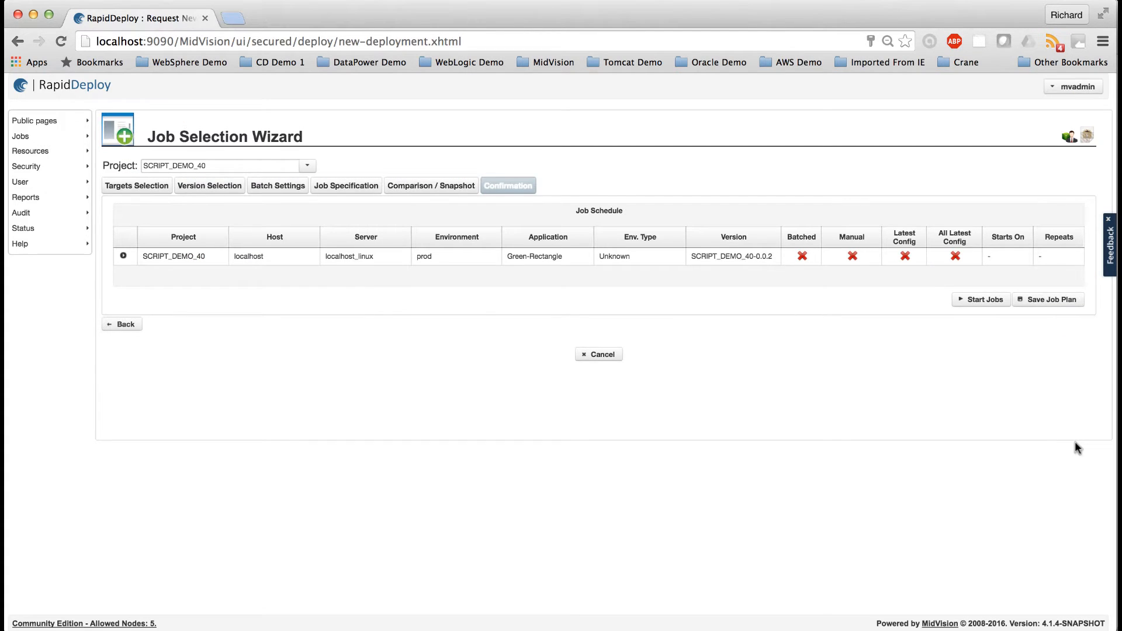
pyautogui.click(981, 300)
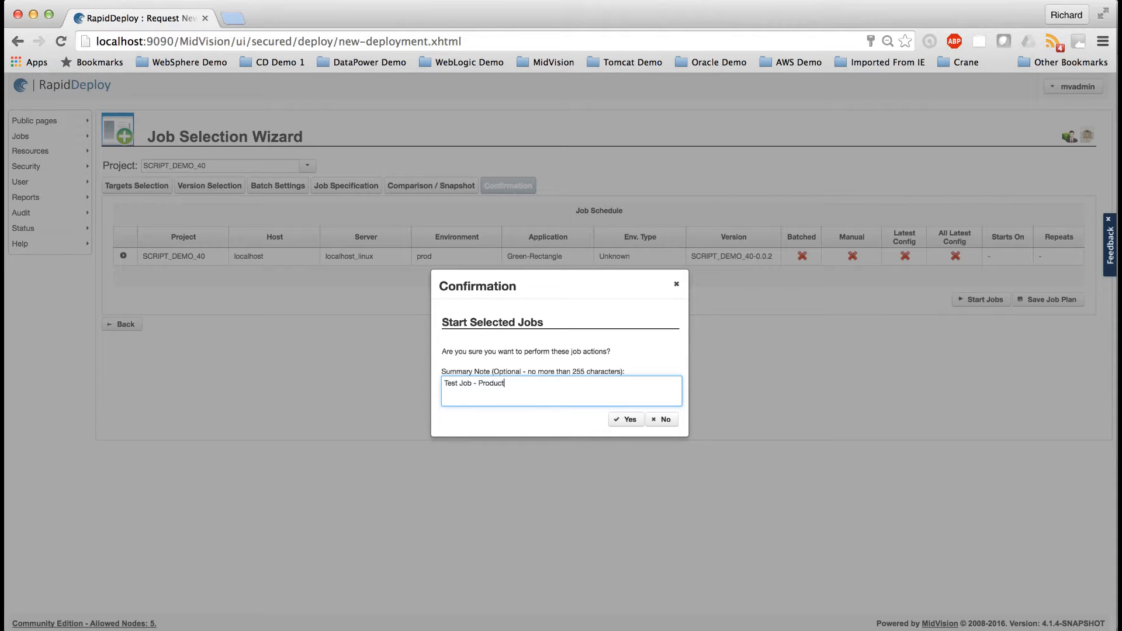
pyautogui.click(625, 419)
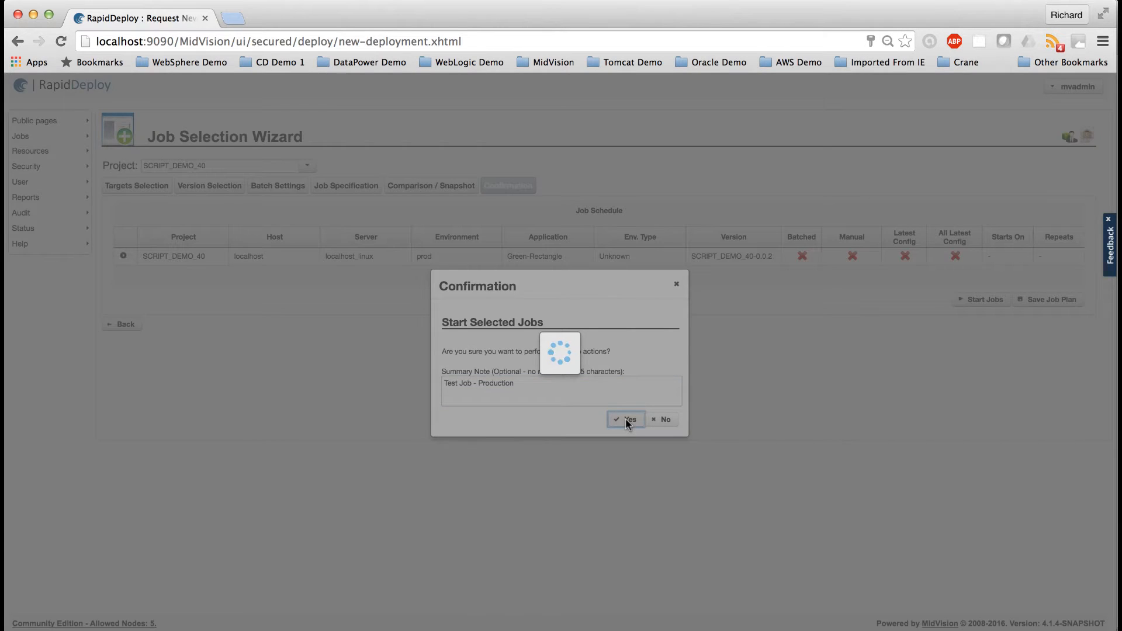
pyautogui.scroll(-2, 625, 418)
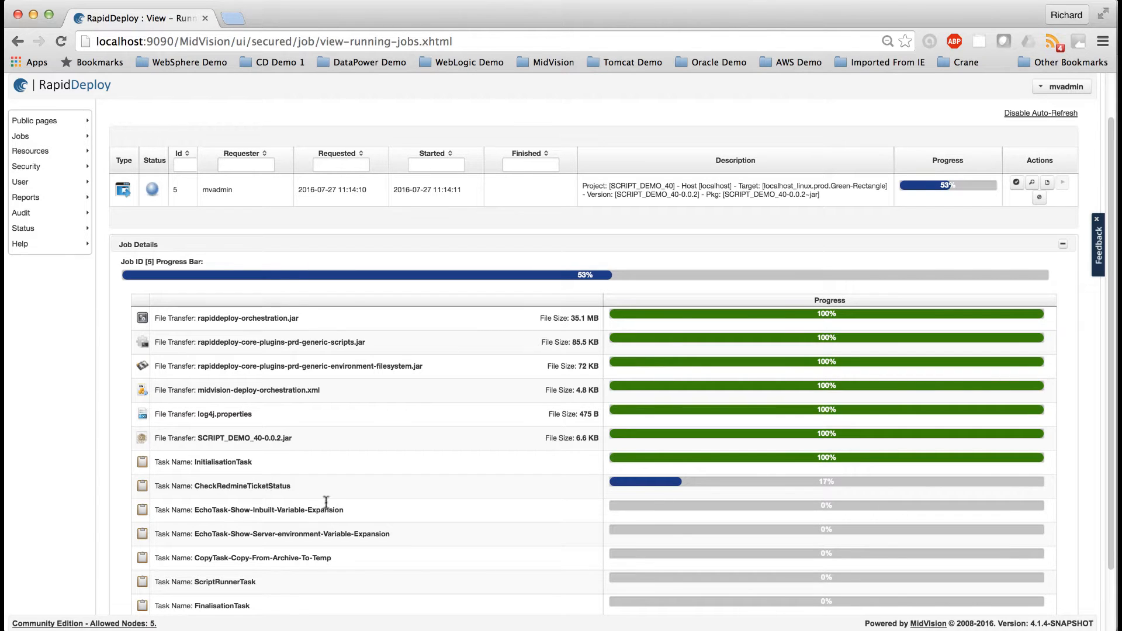
pyautogui.scroll(-1, 335, 510)
pyautogui.scroll(-1, 335, 508)
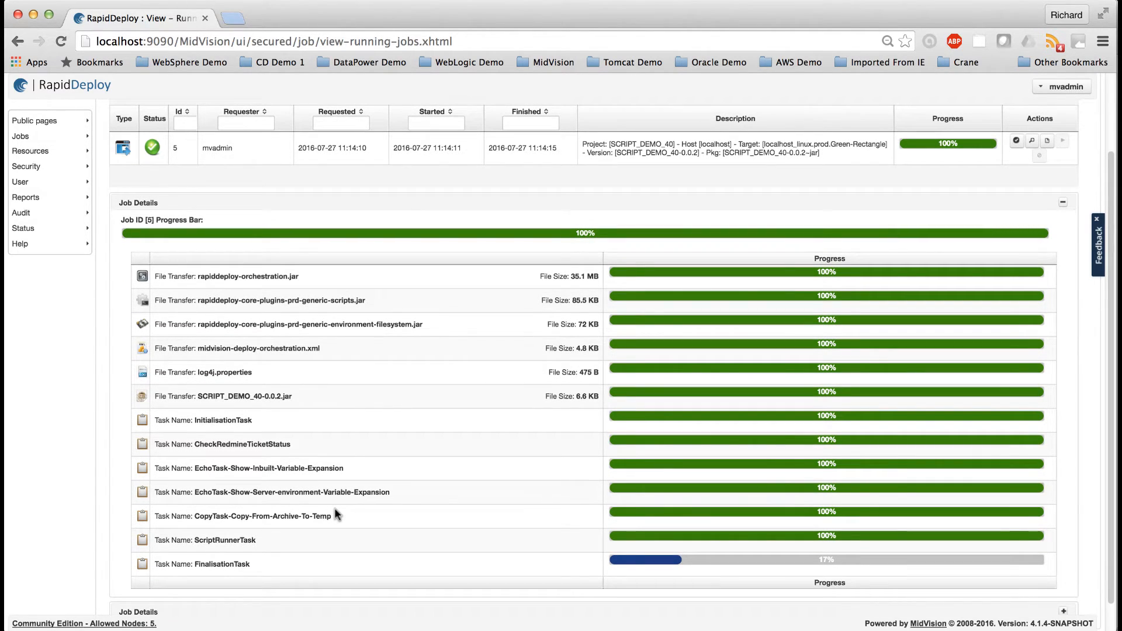
pyautogui.scroll(3, 335, 514)
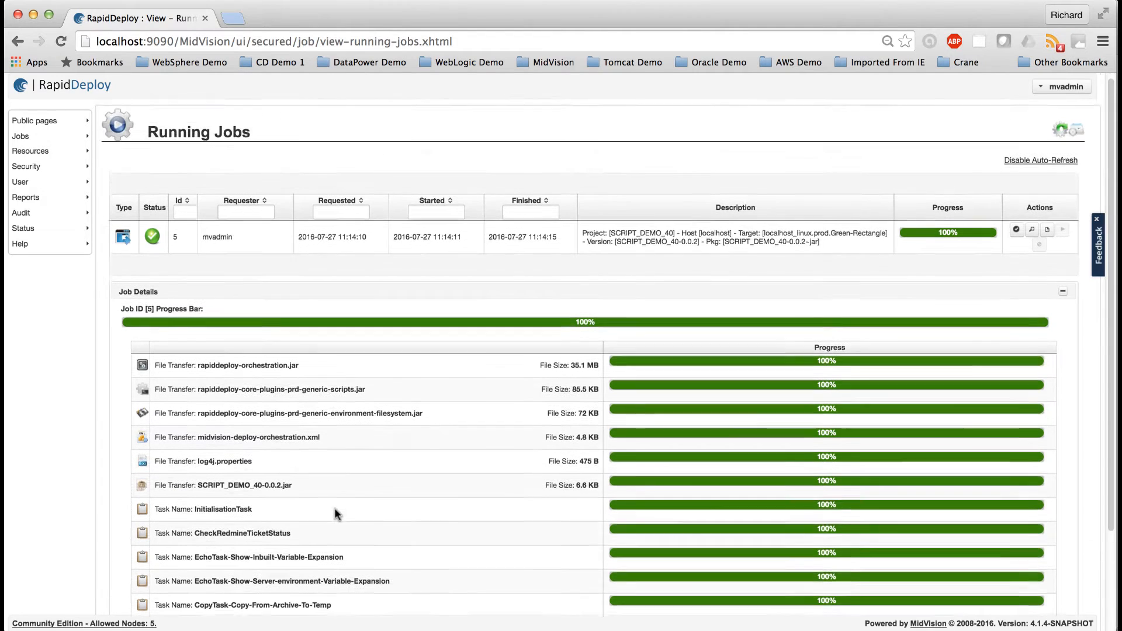
# Examine the production job's log in an enlarged window for the CheckRedmineTicketStatus task's REST call and status validation, and close the log.
pyautogui.click(1032, 234)
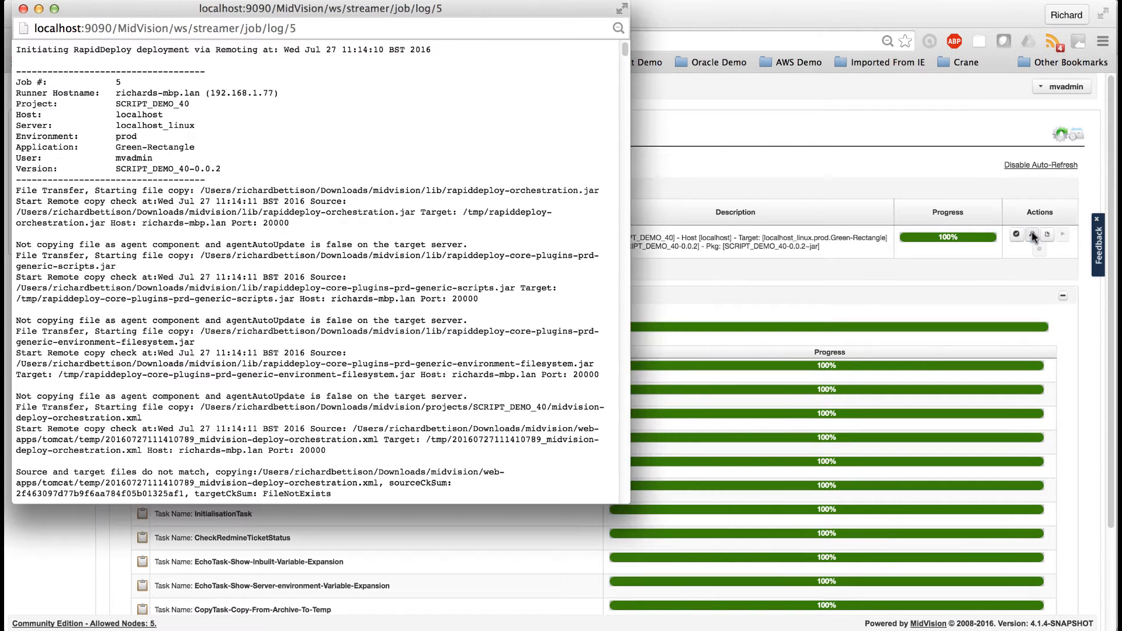
pyautogui.click(54, 9)
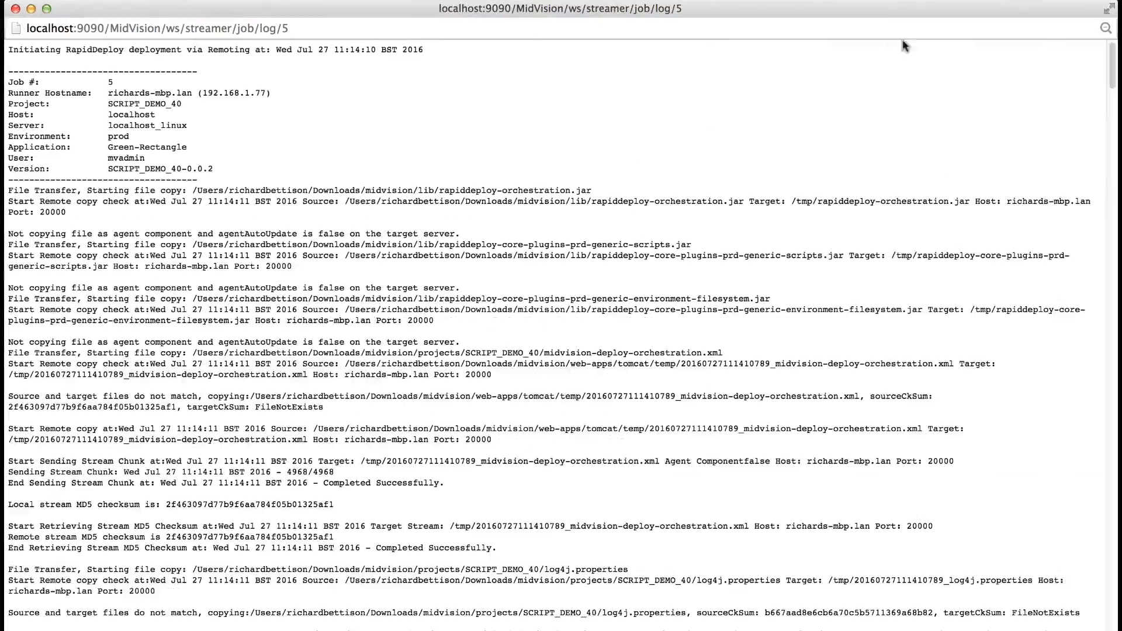
pyautogui.moveTo(1113, 64); pyautogui.dragTo(1112, 342)
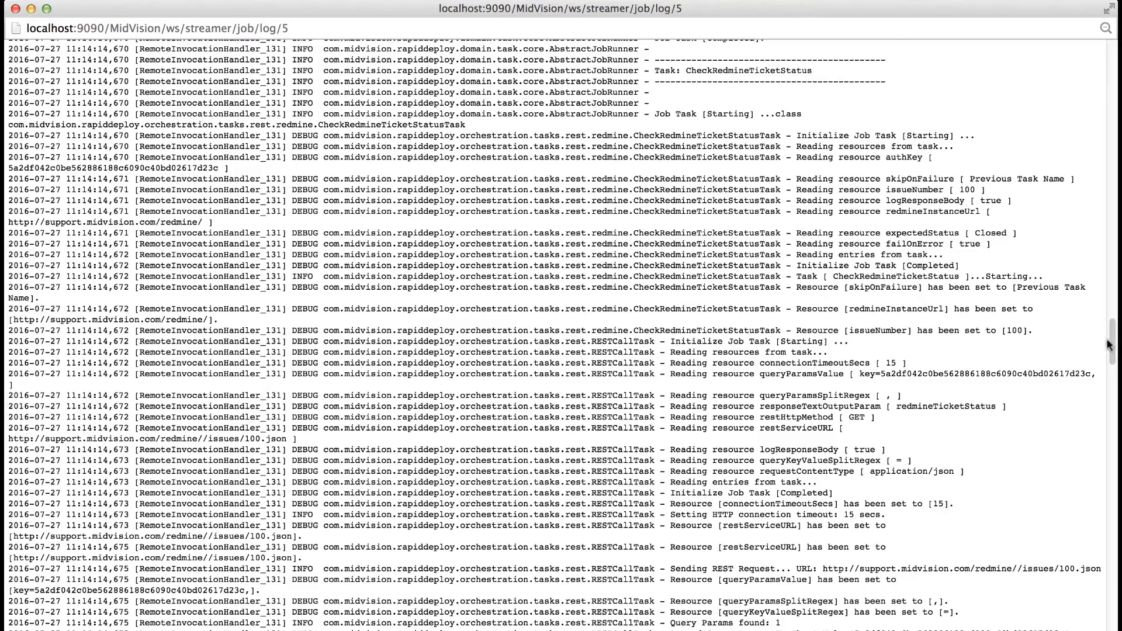
pyautogui.moveTo(1113, 350); pyautogui.dragTo(1106, 395)
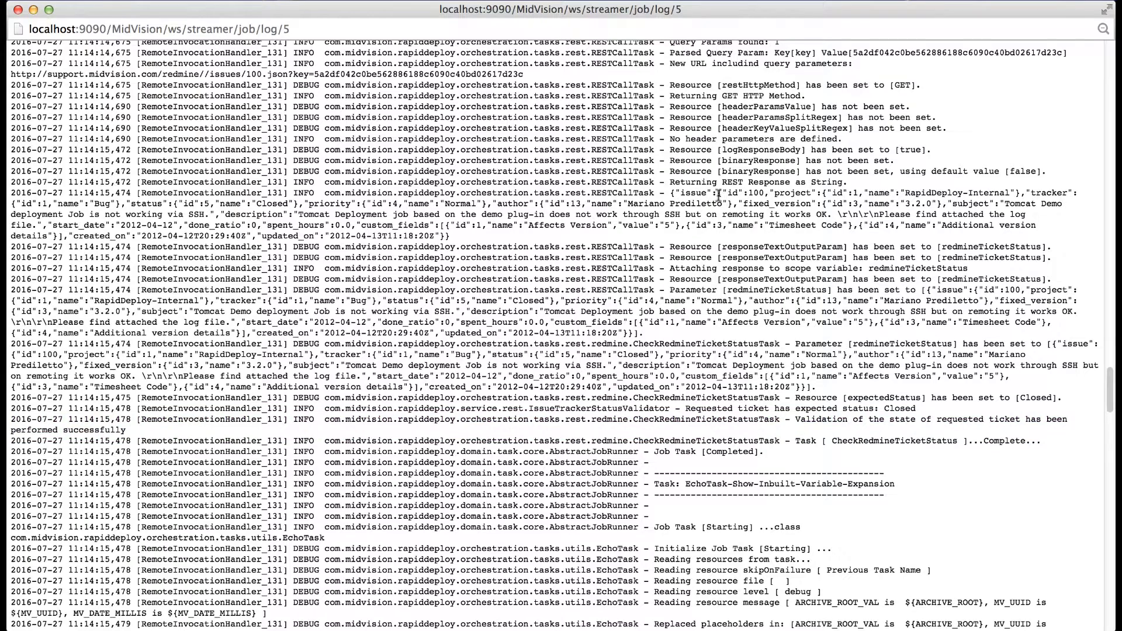
pyautogui.click(18, 11)
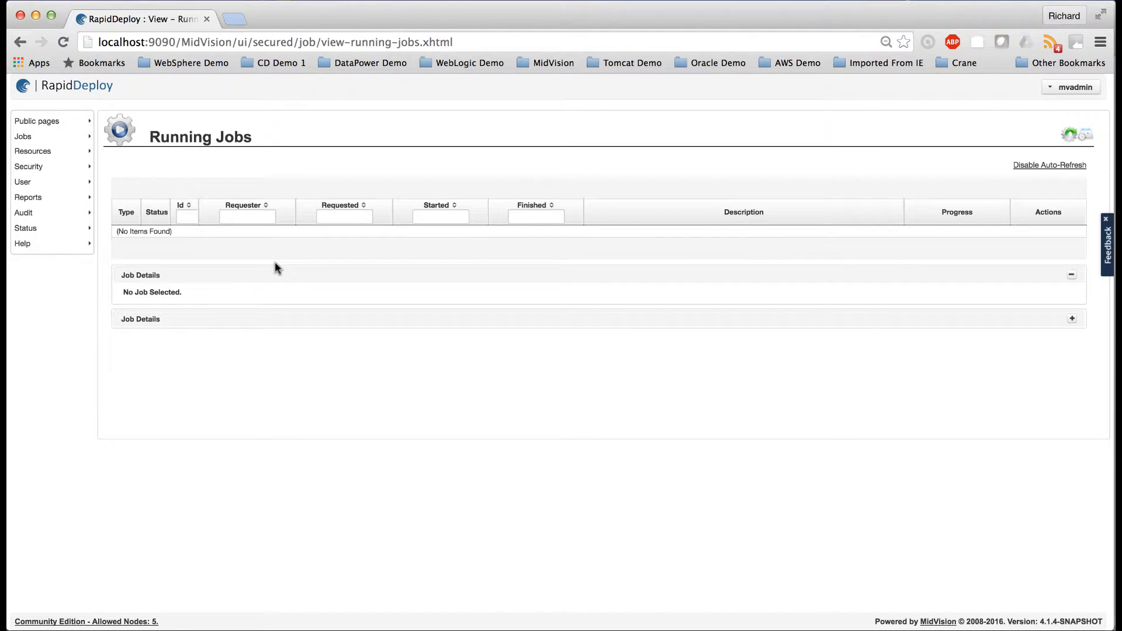